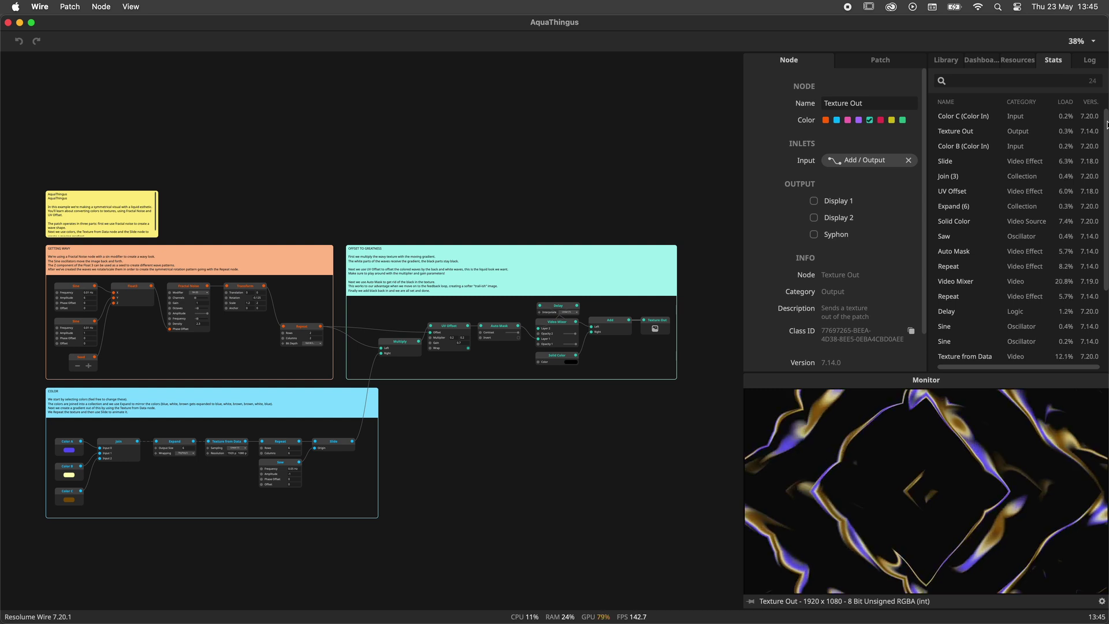
Show the Stats panel with node load statistics from the View menu.
{"action": "mouse_move", "coordinate": [1107, 124]}
{"action": "left_mouse_down"}
{"action": "mouse_move", "coordinate": [1106, 188]}
{"action": "mouse_move", "coordinate": [1106, 119]}
{"action": "left_mouse_up"}
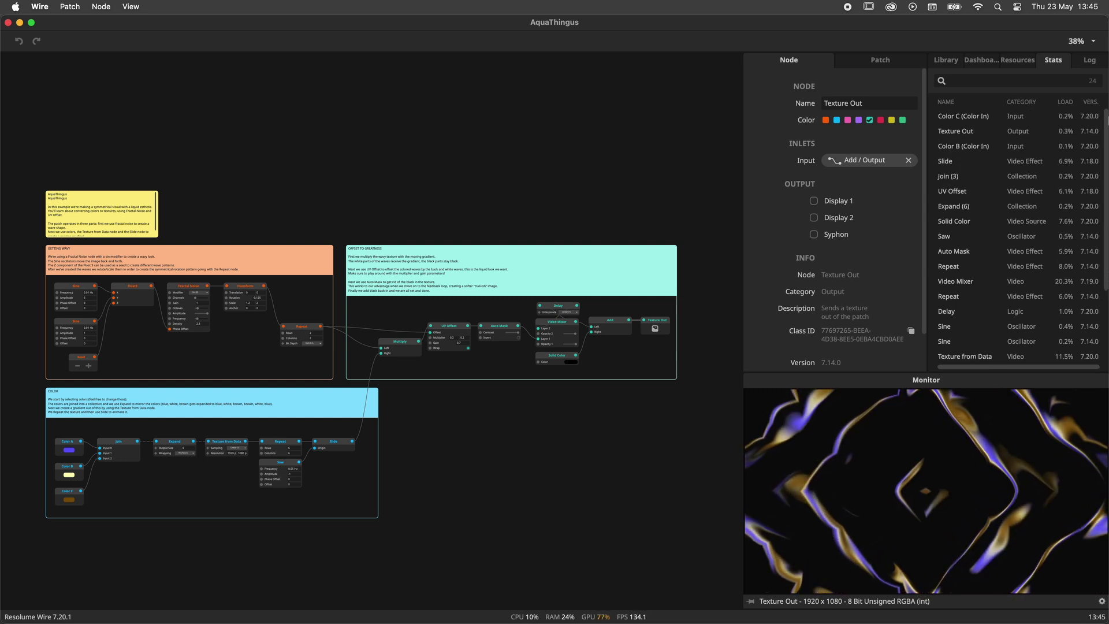
{"action": "left_click", "coordinate": [135, 10]}
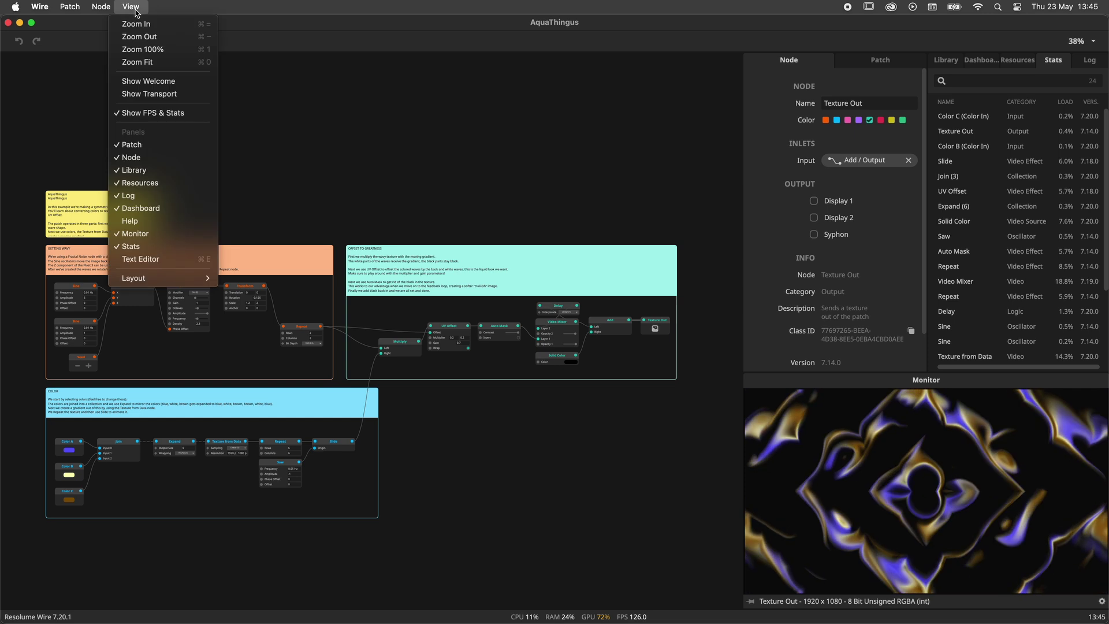
{"action": "left_click", "coordinate": [156, 252]}
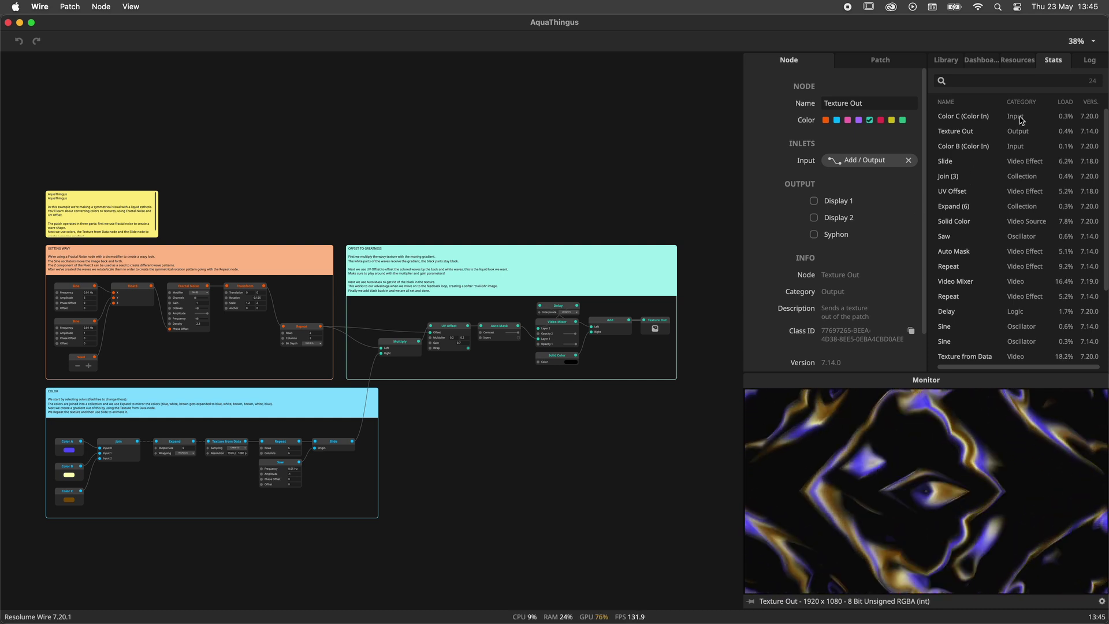
Jump from the Stats list to the Texture Out node, then to the UV Offset node.
{"action": "scroll", "coordinate": [1104, 135], "scroll_direction": "down", "scroll_amount": 5}
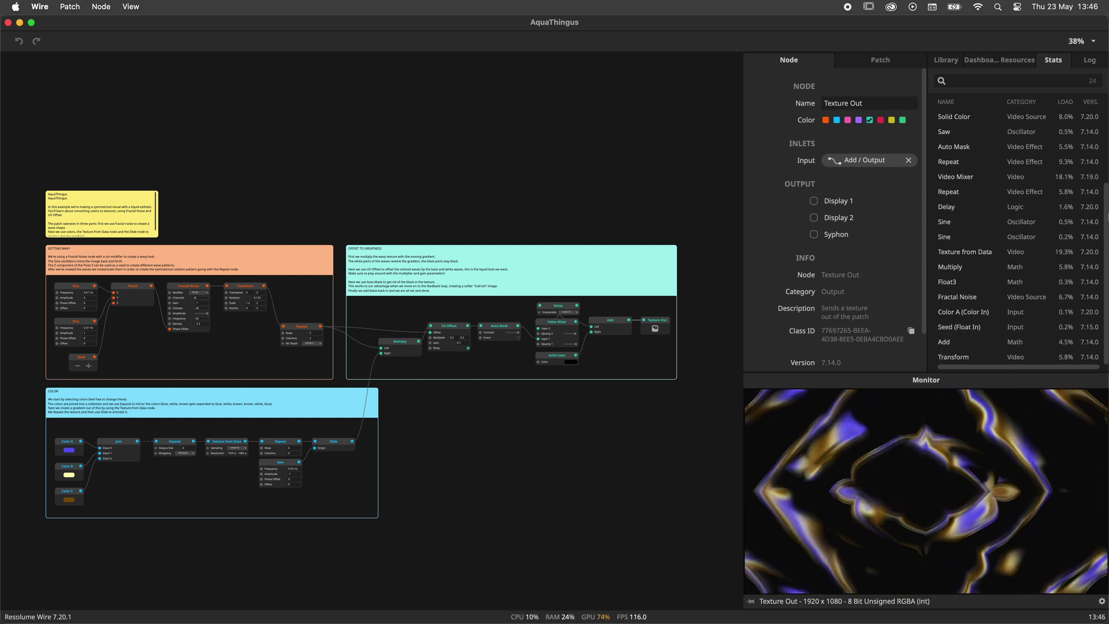
{"action": "scroll", "coordinate": [1101, 123], "scroll_direction": "up", "scroll_amount": 5}
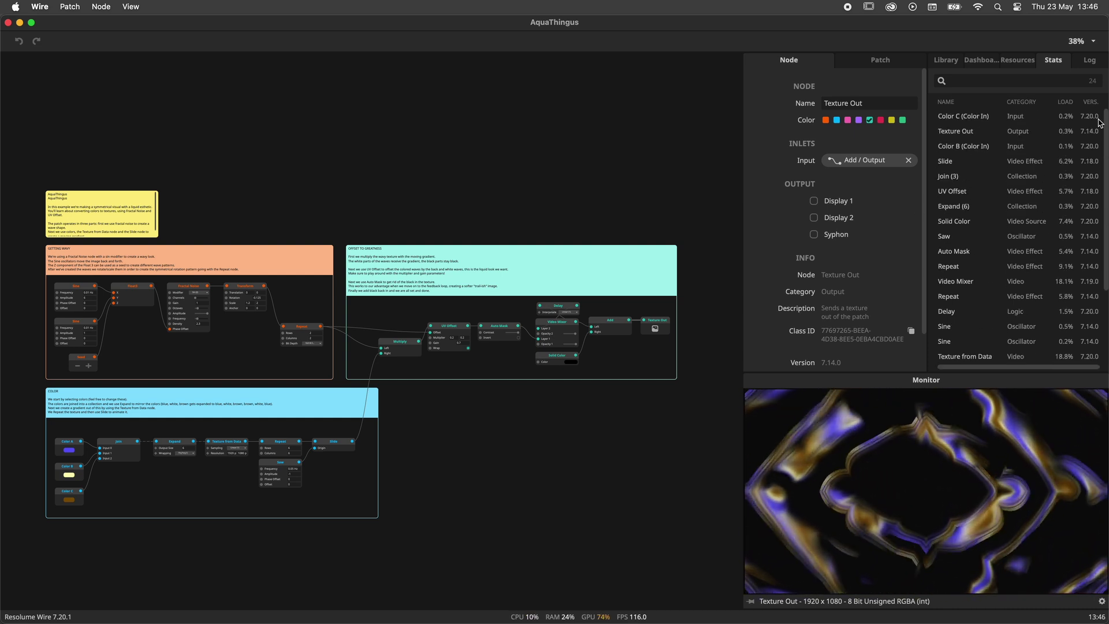
{"action": "left_click", "coordinate": [953, 134]}
{"action": "left_click", "coordinate": [953, 191]}
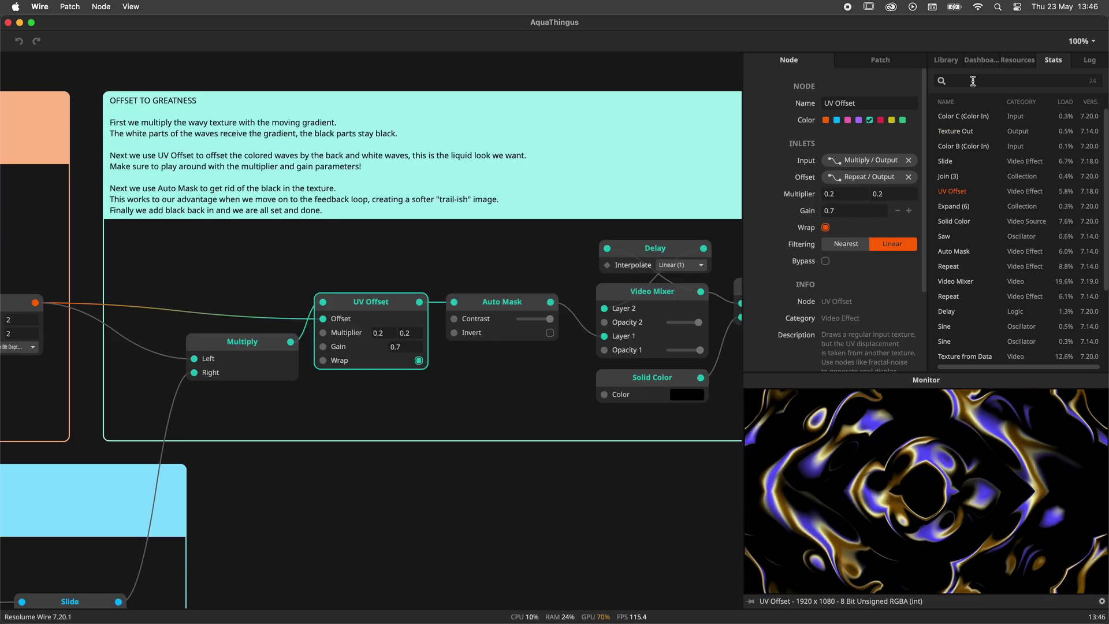
Search the Stats list for 'expan', 'saw' and 'slide', jumping to the Expand, Saw and Slide nodes.
{"action": "type", "text": "expand"}
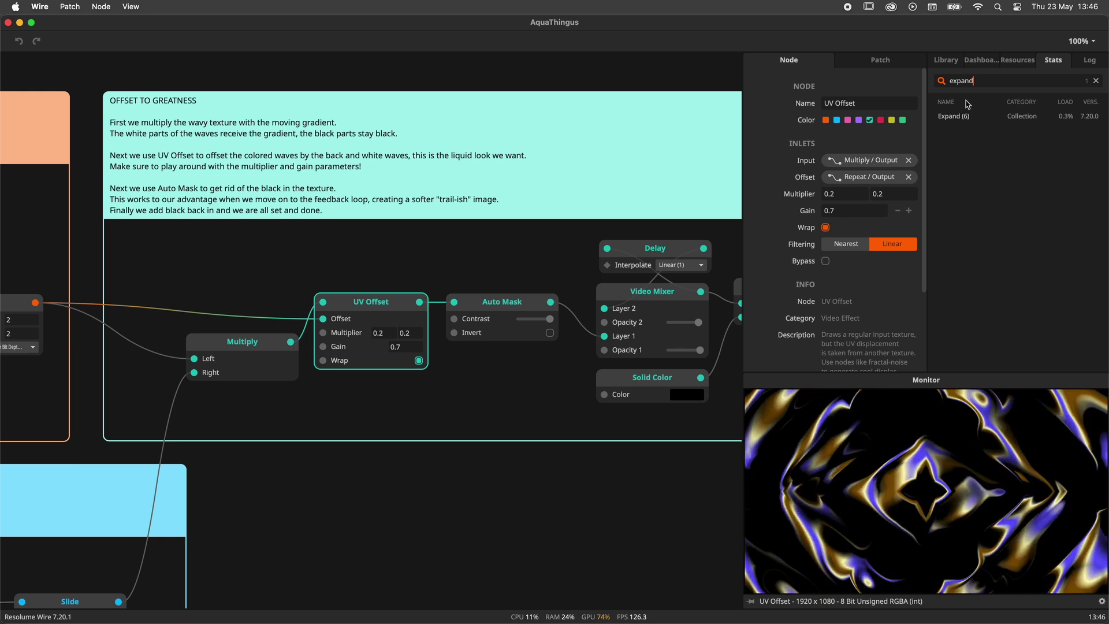
{"action": "left_click", "coordinate": [960, 117]}
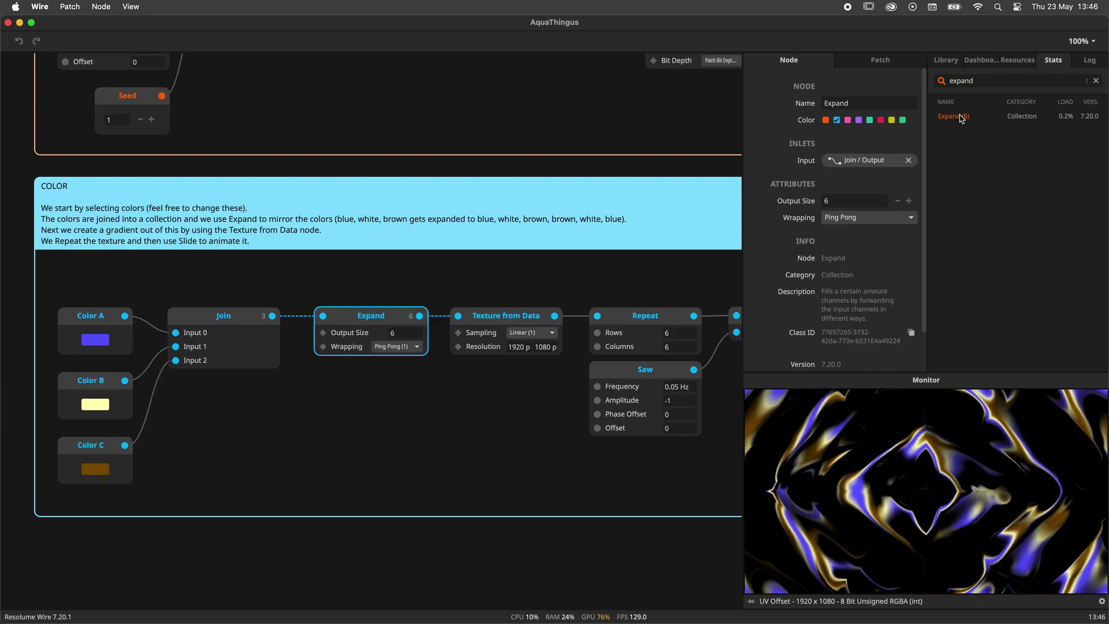
{"action": "left_click", "coordinate": [397, 140]}
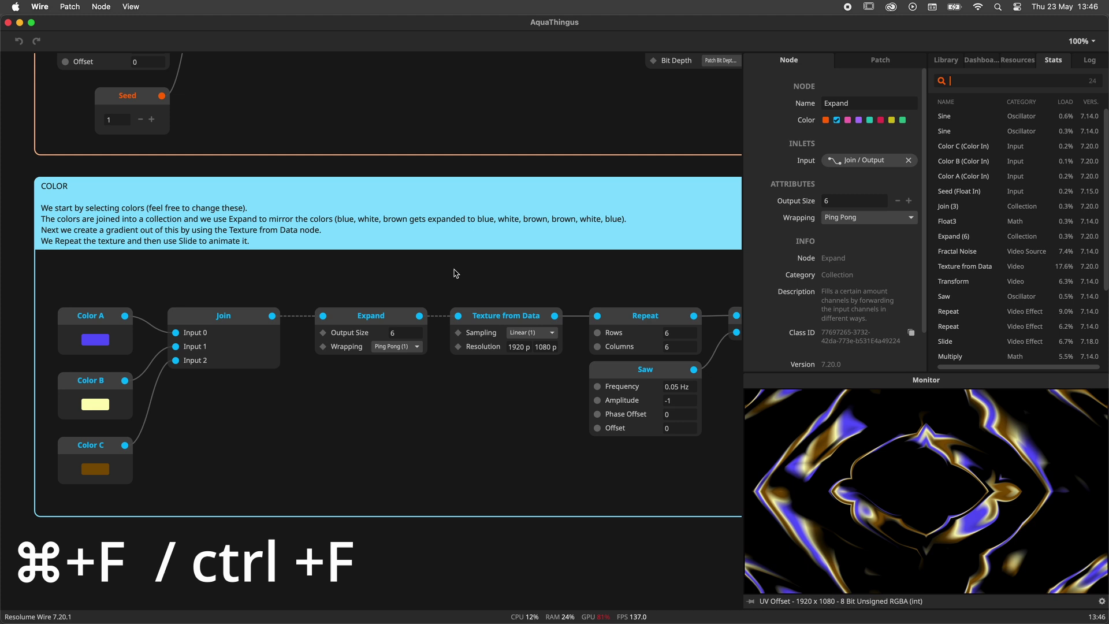
{"action": "type", "text": "saw"}
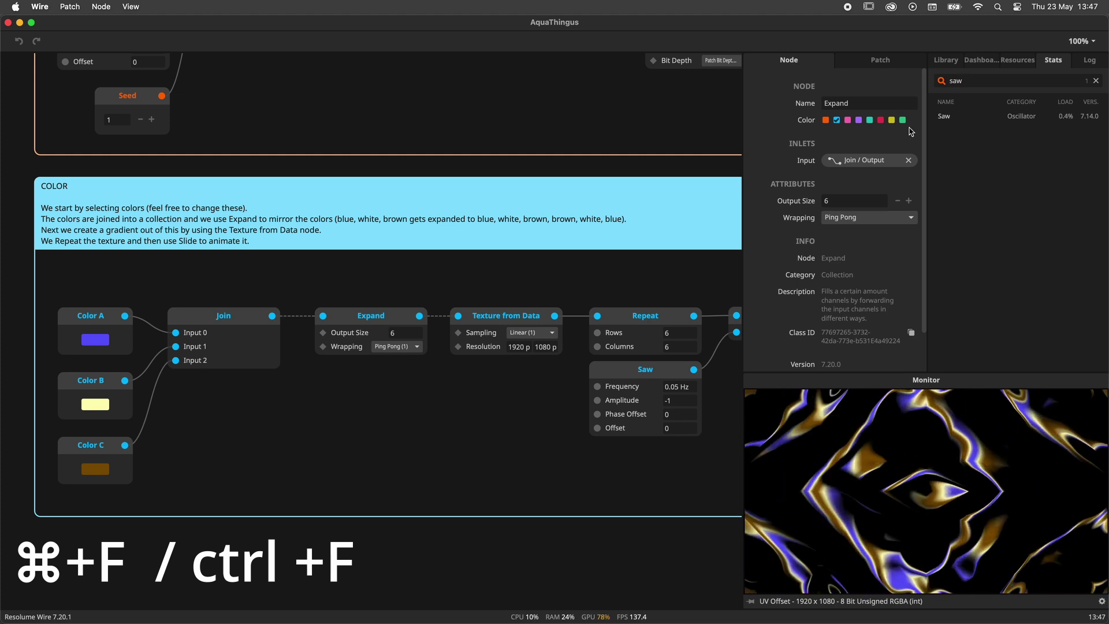
{"action": "left_click", "coordinate": [942, 118]}
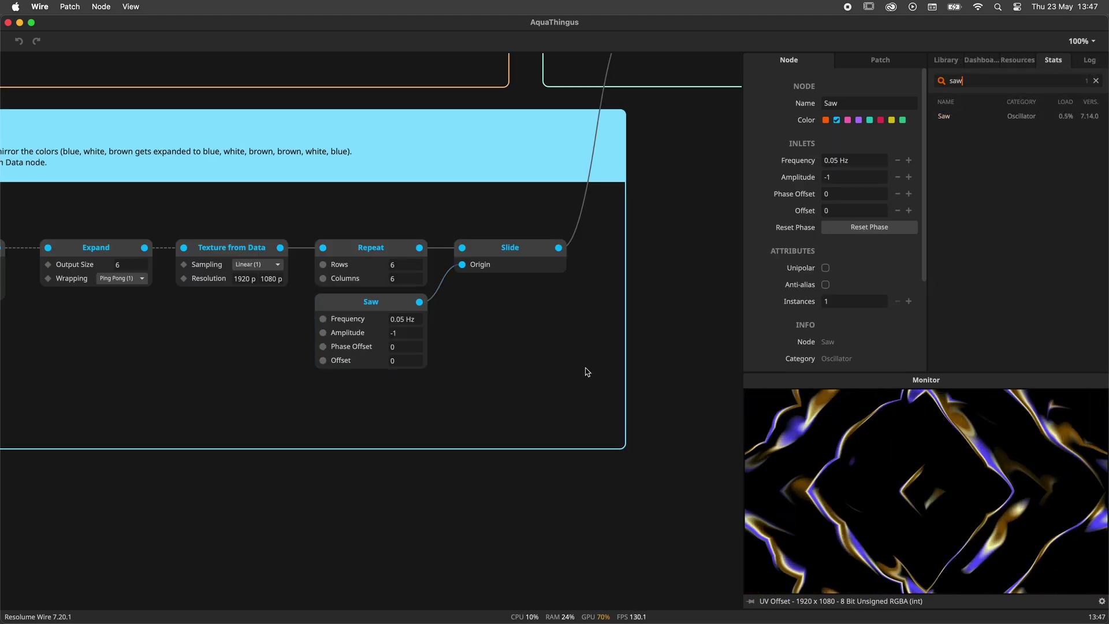
{"action": "key", "text": "BackSpace"}
{"action": "key", "text": "BackSpace"}
{"action": "key", "text": "BackSpace"}
{"action": "type", "text": "slide"}
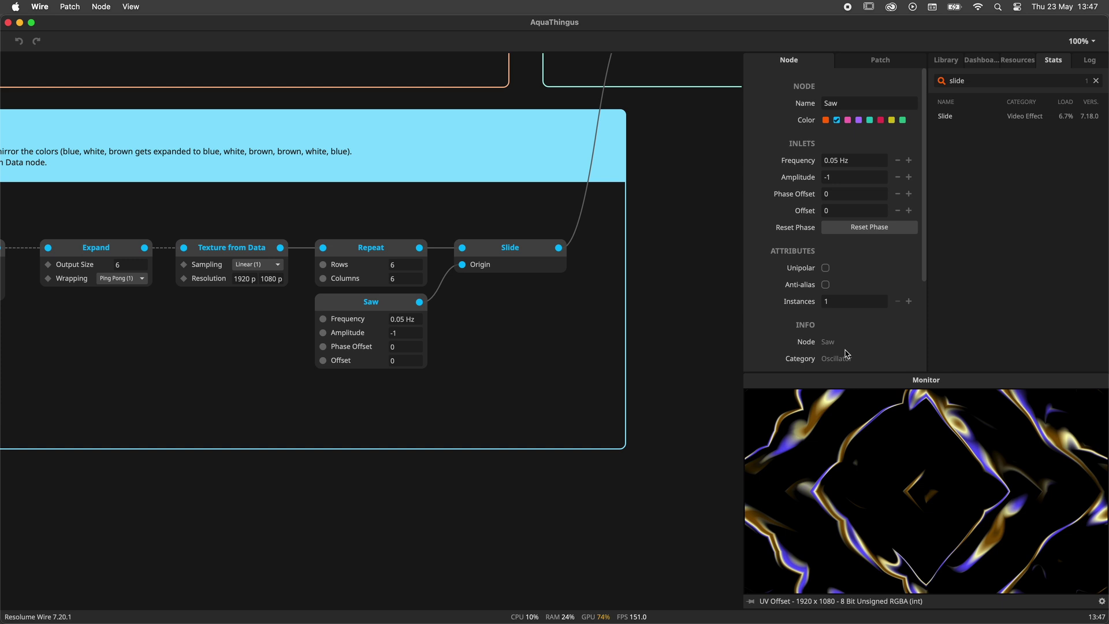
{"action": "left_click", "coordinate": [946, 117]}
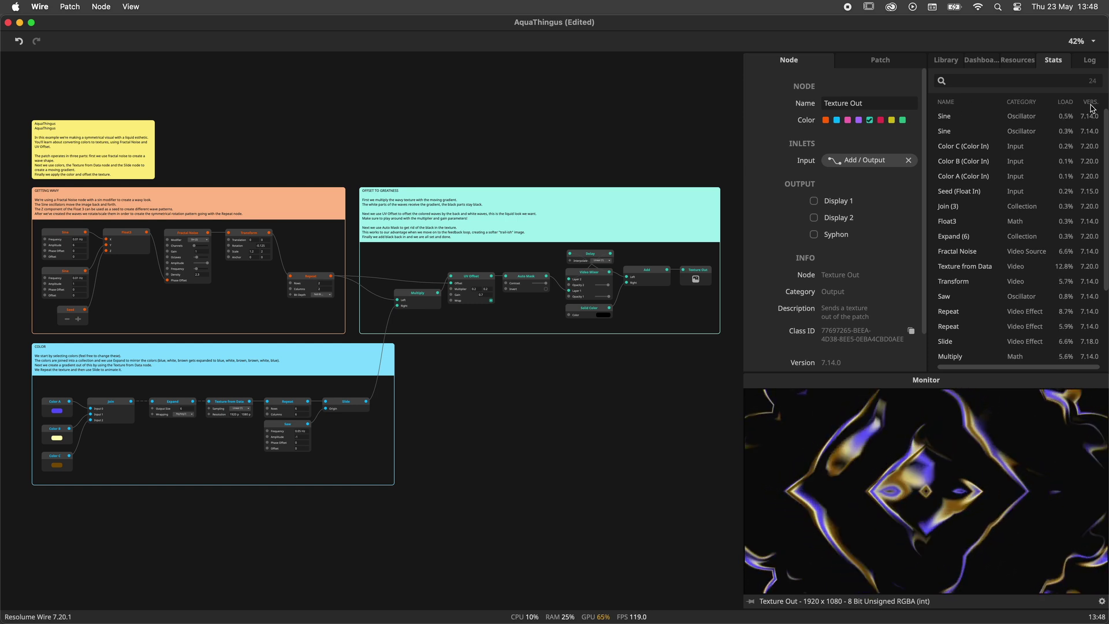
Try sorting the load list by name, category, load and version, ending with name ascending.
{"action": "left_click", "coordinate": [957, 104]}
{"action": "left_click", "coordinate": [957, 104]}
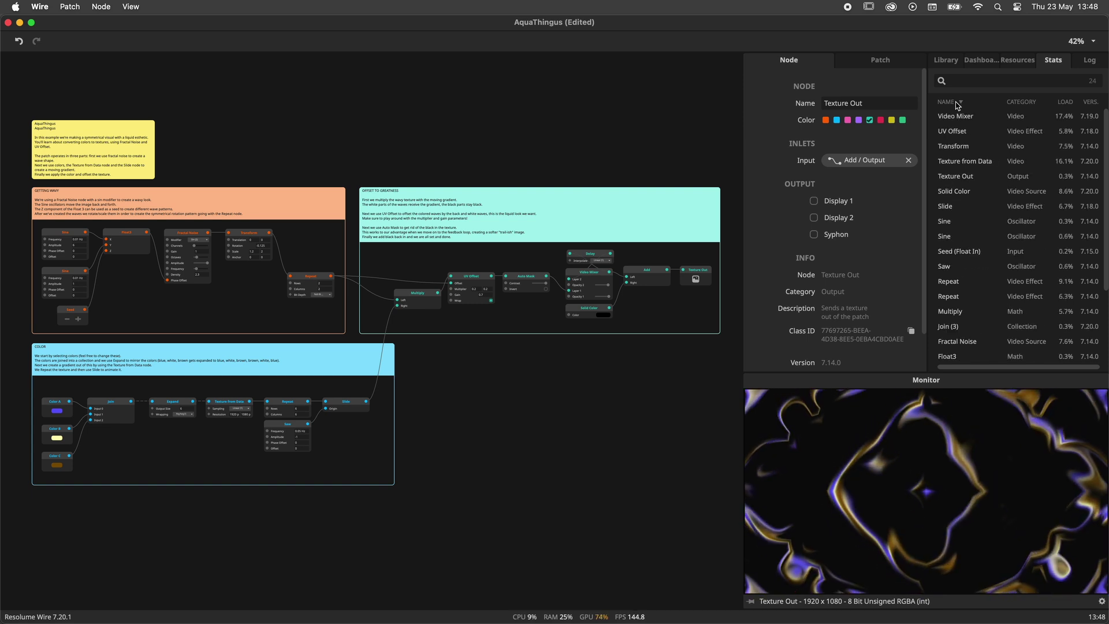
{"action": "left_click", "coordinate": [1021, 102]}
{"action": "left_click", "coordinate": [1021, 103]}
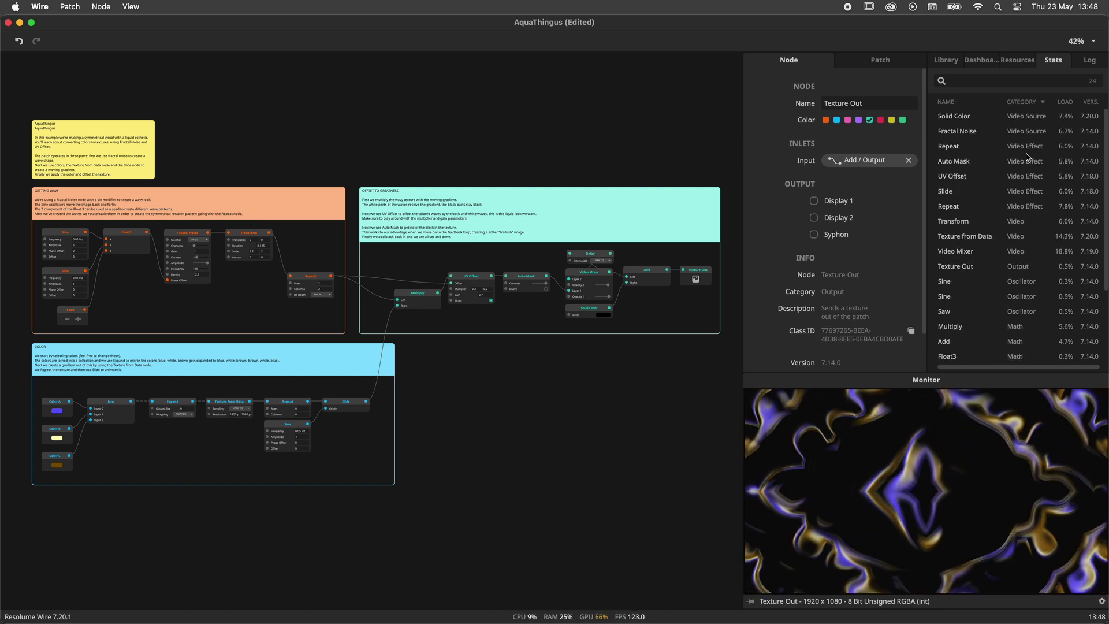
{"action": "left_click", "coordinate": [1066, 104]}
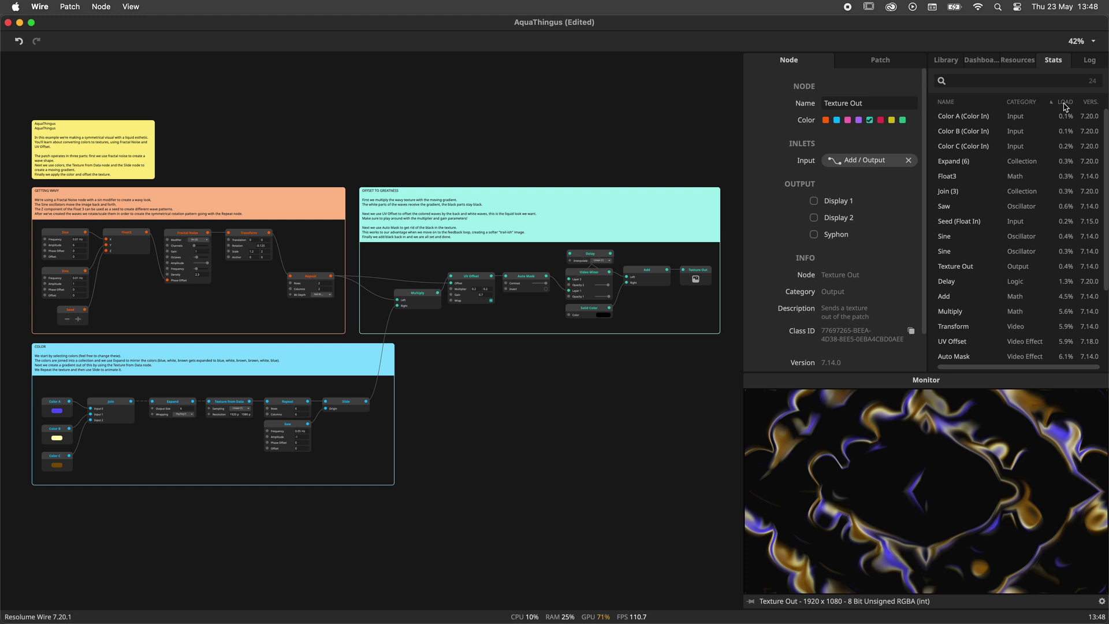
{"action": "left_click", "coordinate": [1088, 105]}
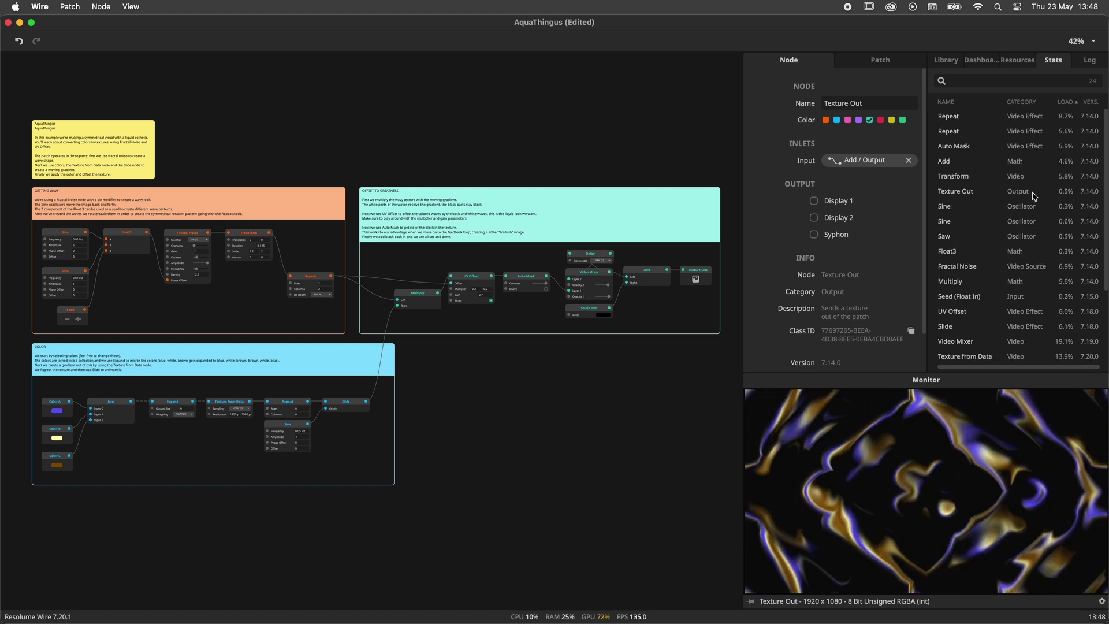
{"action": "left_click", "coordinate": [960, 103]}
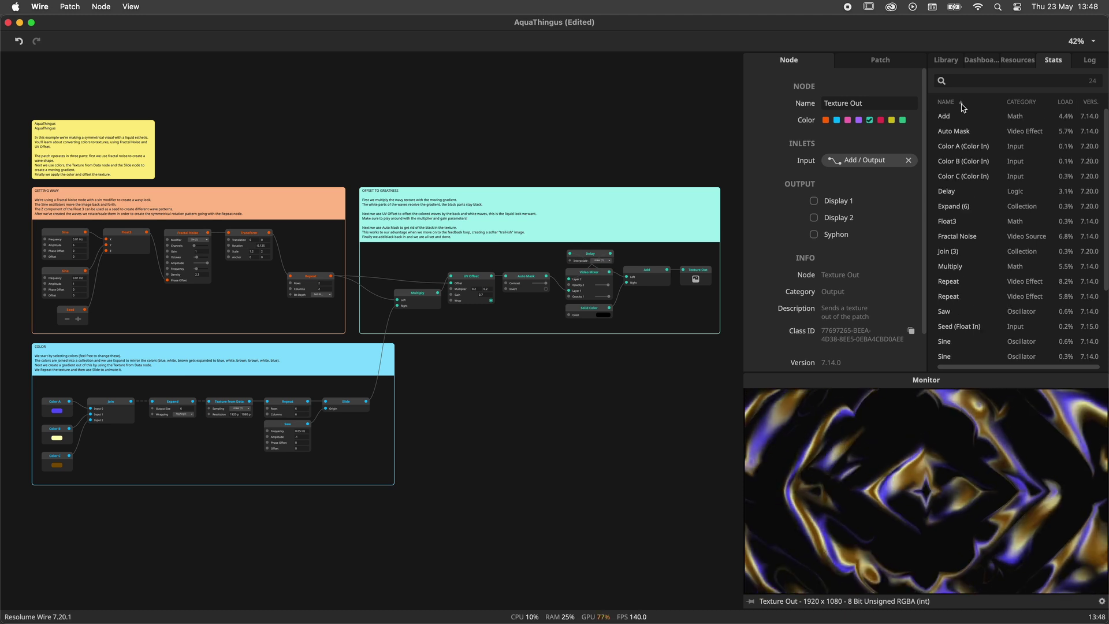
Jump to the Color A and Expand nodes, then sort the load list by category descending.
{"action": "double_click", "coordinate": [948, 153]}
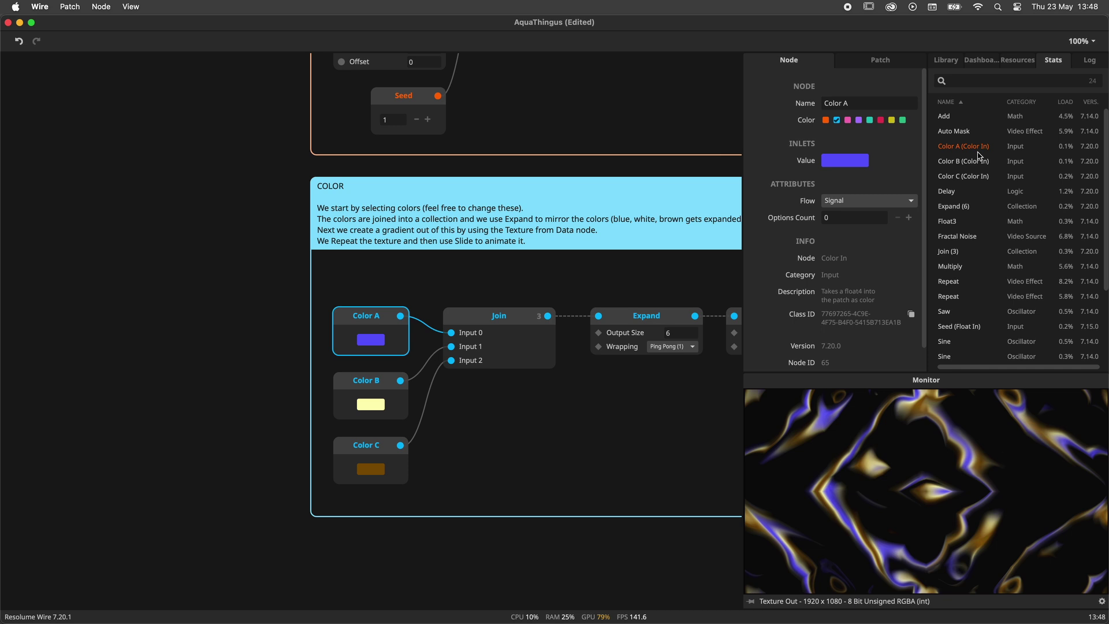
{"action": "left_click", "coordinate": [958, 210]}
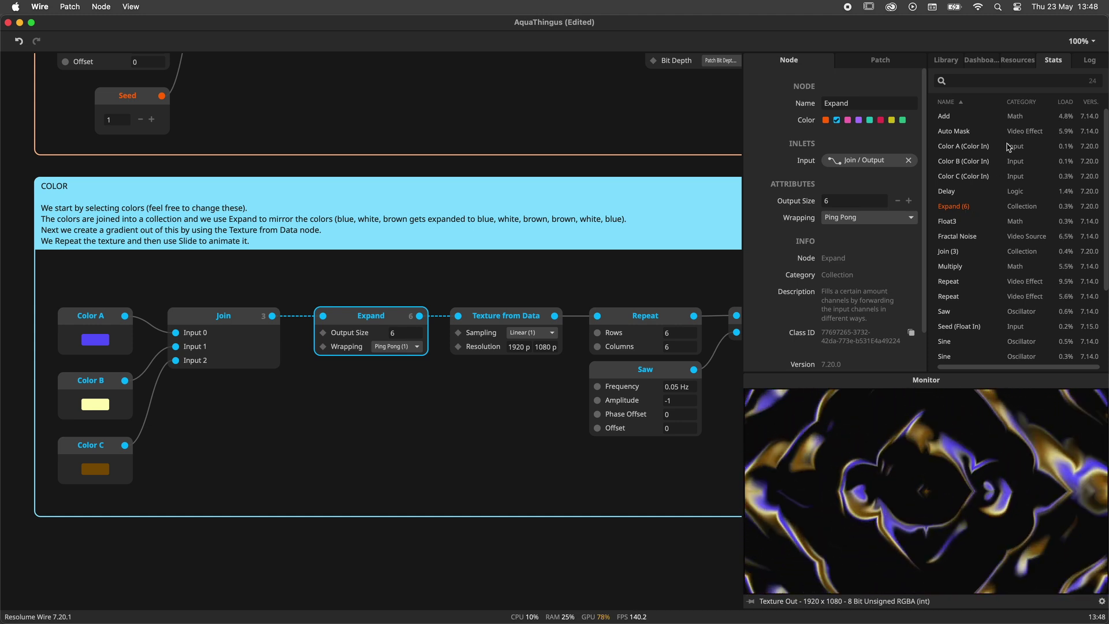
{"action": "left_click", "coordinate": [1045, 105]}
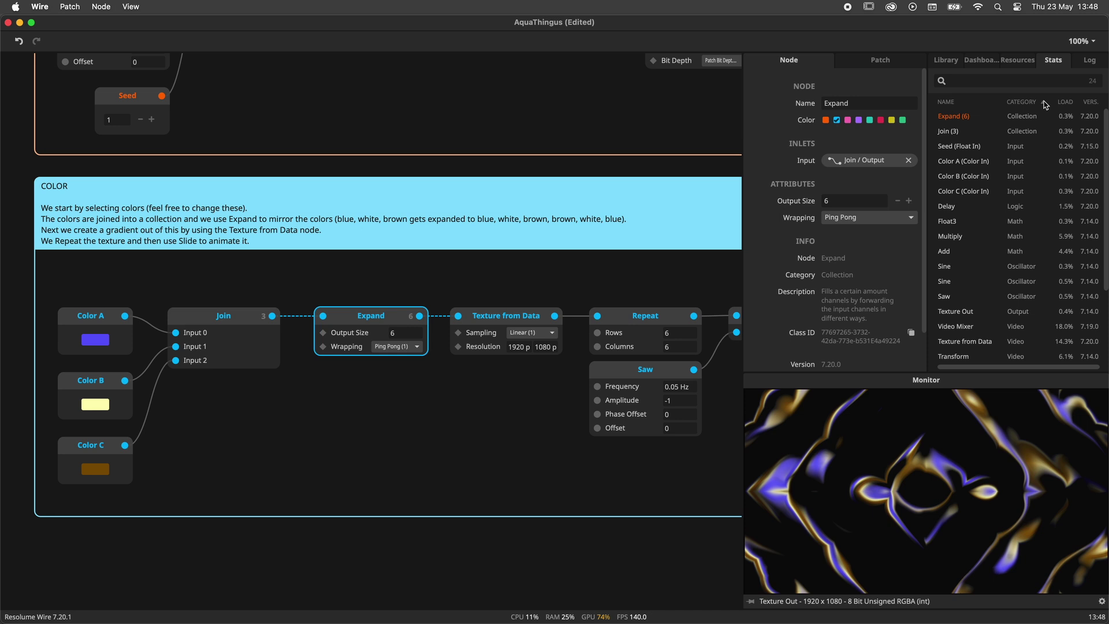
{"action": "left_click", "coordinate": [1034, 107]}
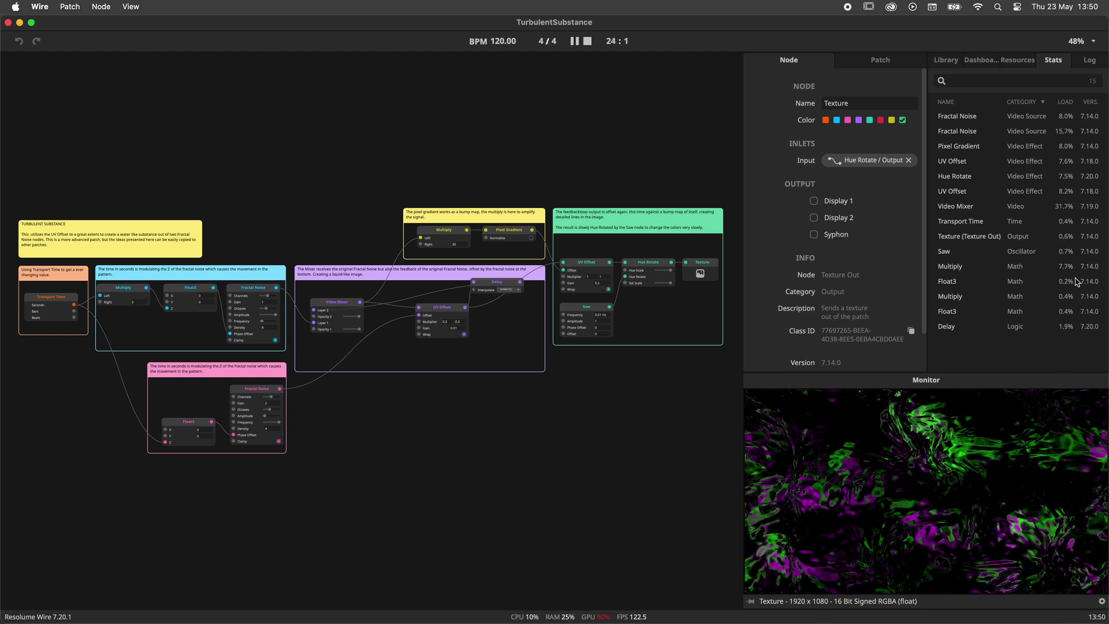
Rank TurbulentSubstance nodes by load with heaviest on top, then start a new project with Cmd+N.
{"action": "left_click", "coordinate": [1075, 106]}
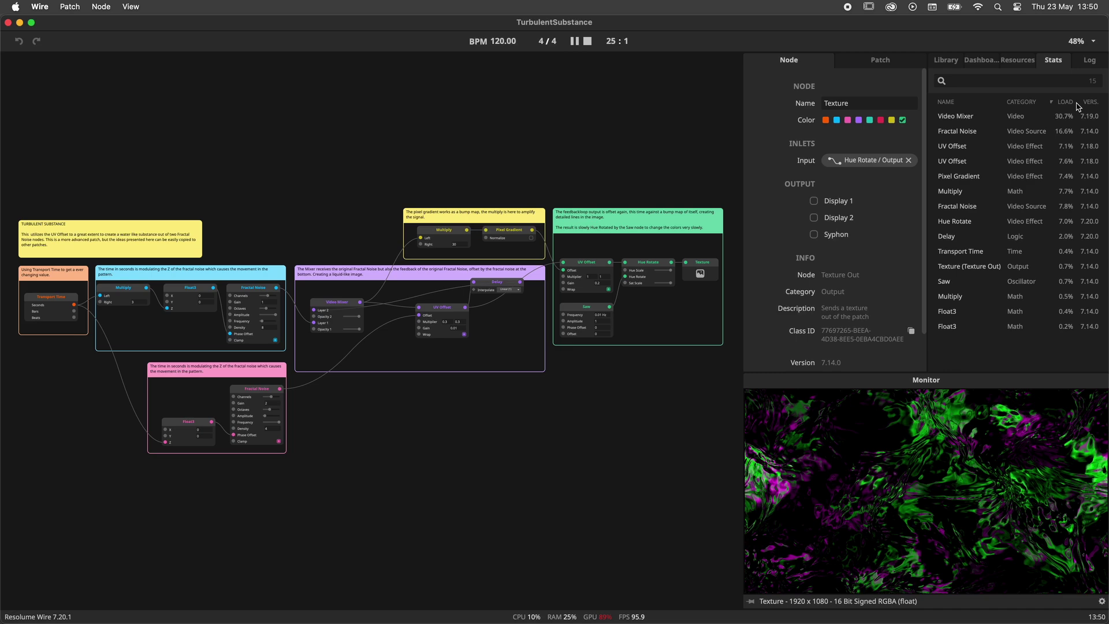
{"action": "left_click", "coordinate": [1074, 107]}
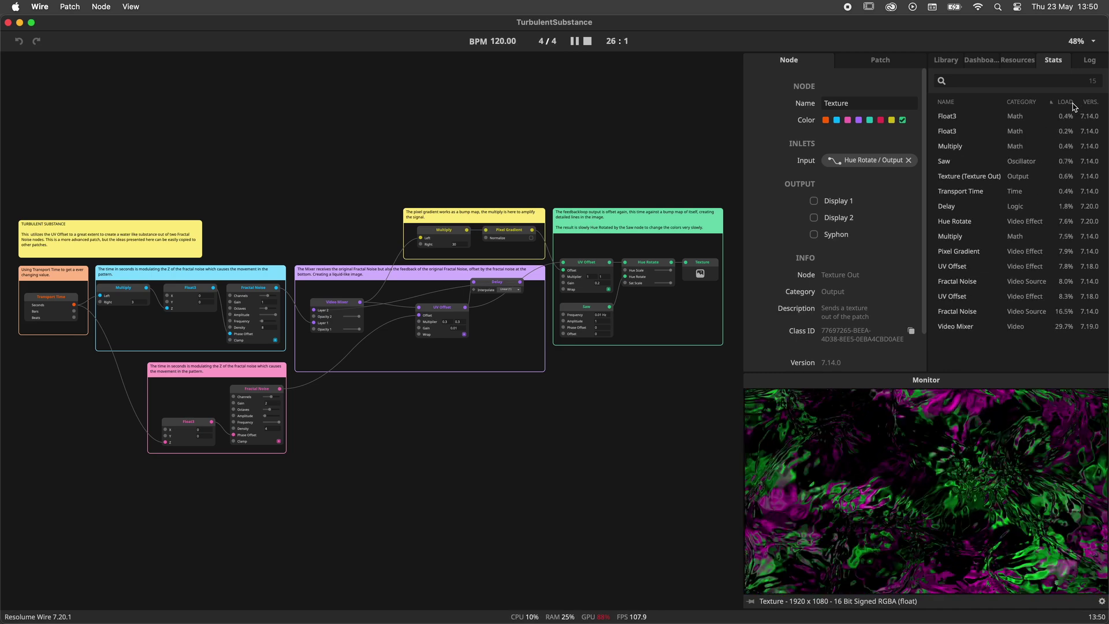
{"action": "left_click", "coordinate": [1074, 107]}
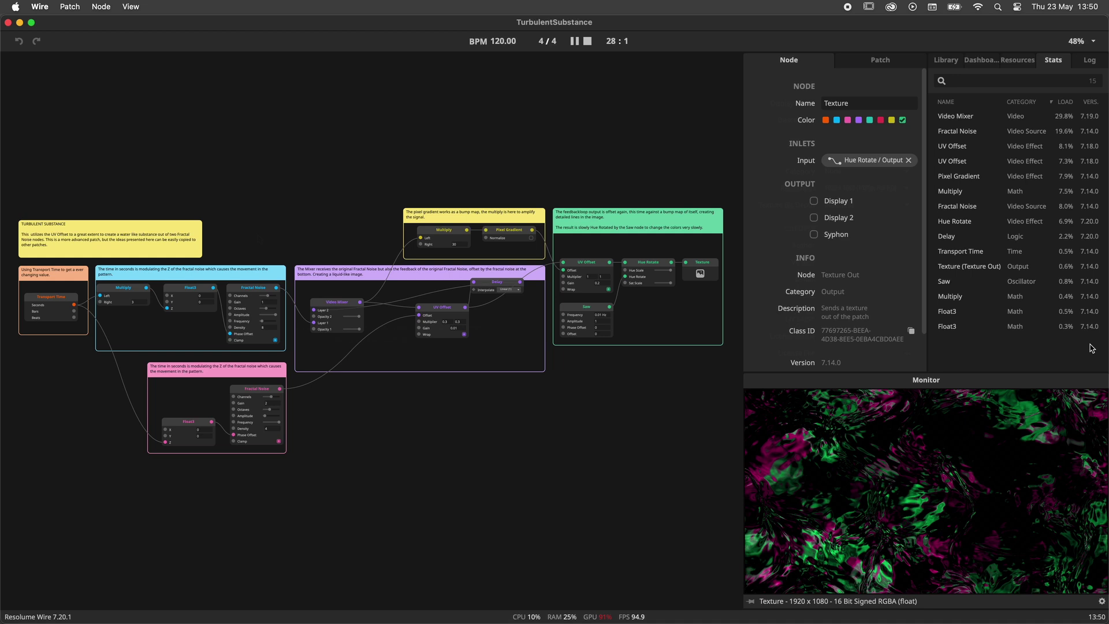
{"action": "key", "text": "super+n"}
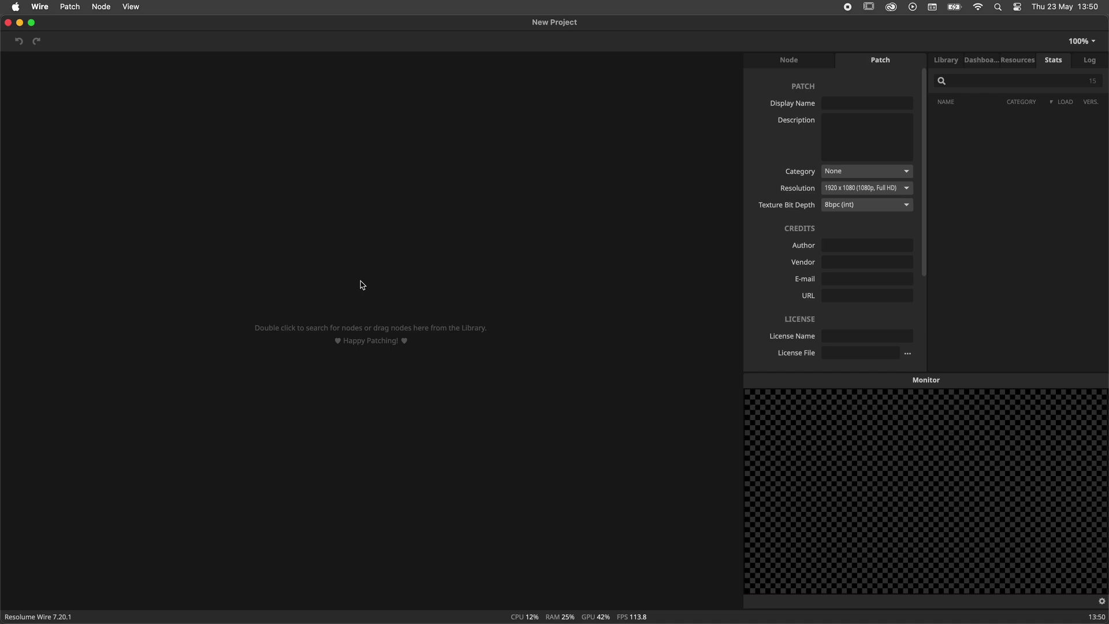
Add a Texture In node from the node search and position it on the canvas.
{"action": "double_click", "coordinate": [363, 285]}
{"action": "type", "text": "text"}
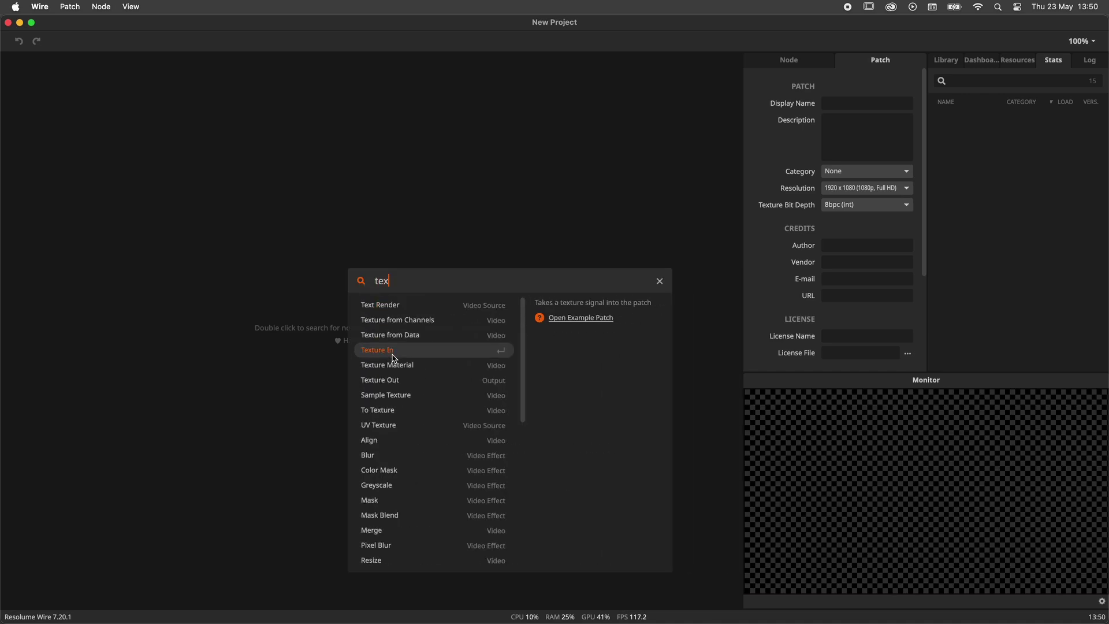
{"action": "left_click", "coordinate": [395, 315]}
{"action": "left_click_drag", "start_coordinate": [395, 314], "coordinate": [365, 307]}
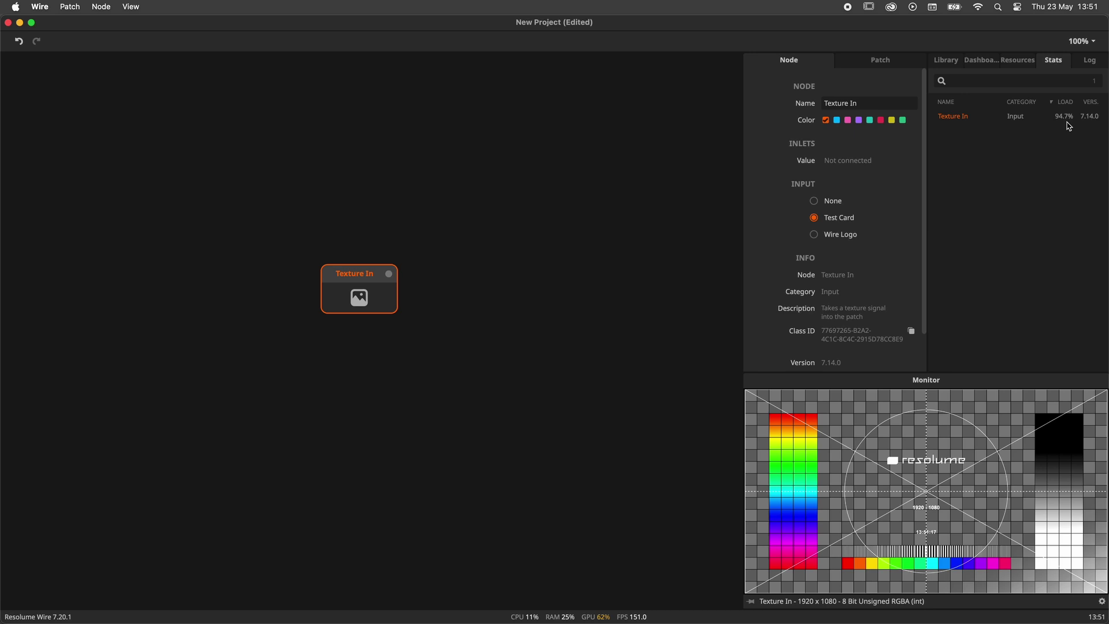
Create a Bloom node wired to Texture In's output.
{"action": "left_click_drag", "start_coordinate": [388, 274], "coordinate": [418, 273]}
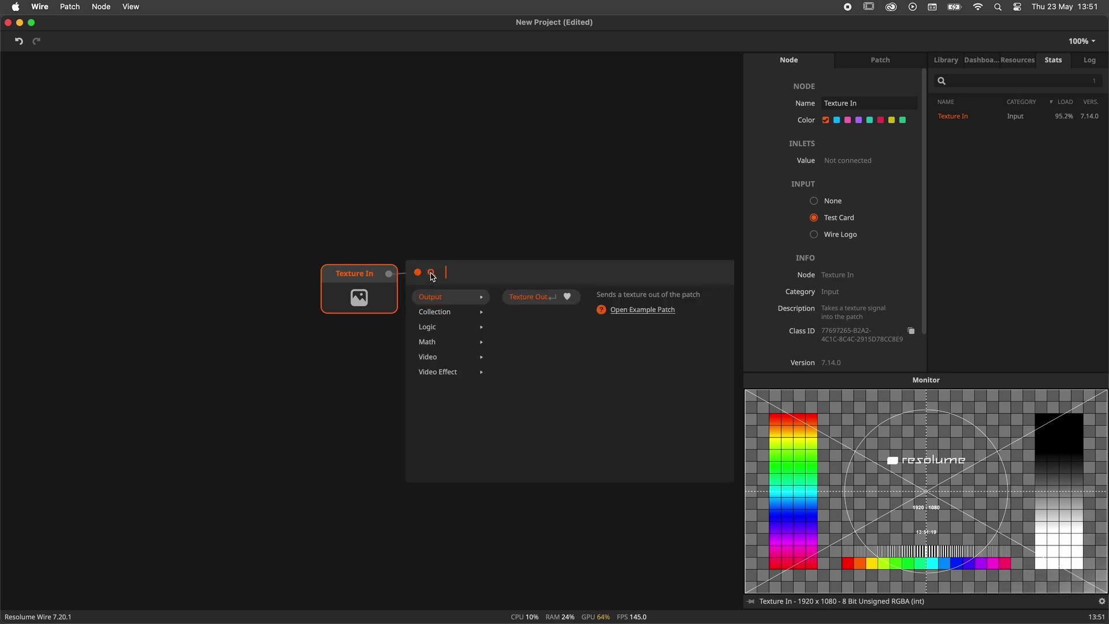
{"action": "type", "text": "bloo"}
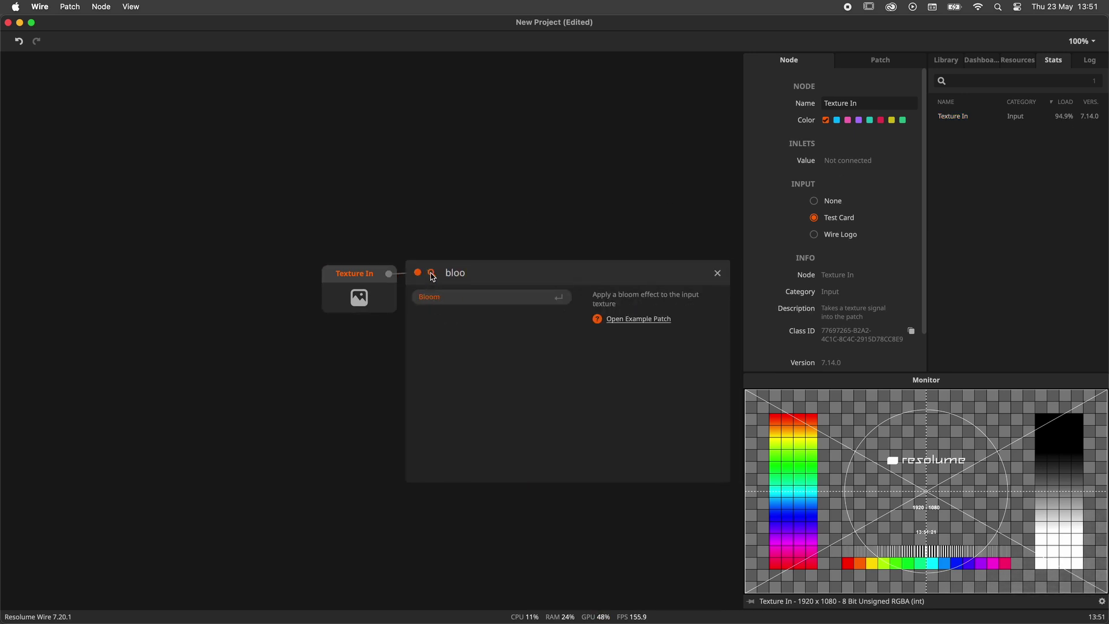
{"action": "type", "text": "m"}
{"action": "key", "text": "Return"}
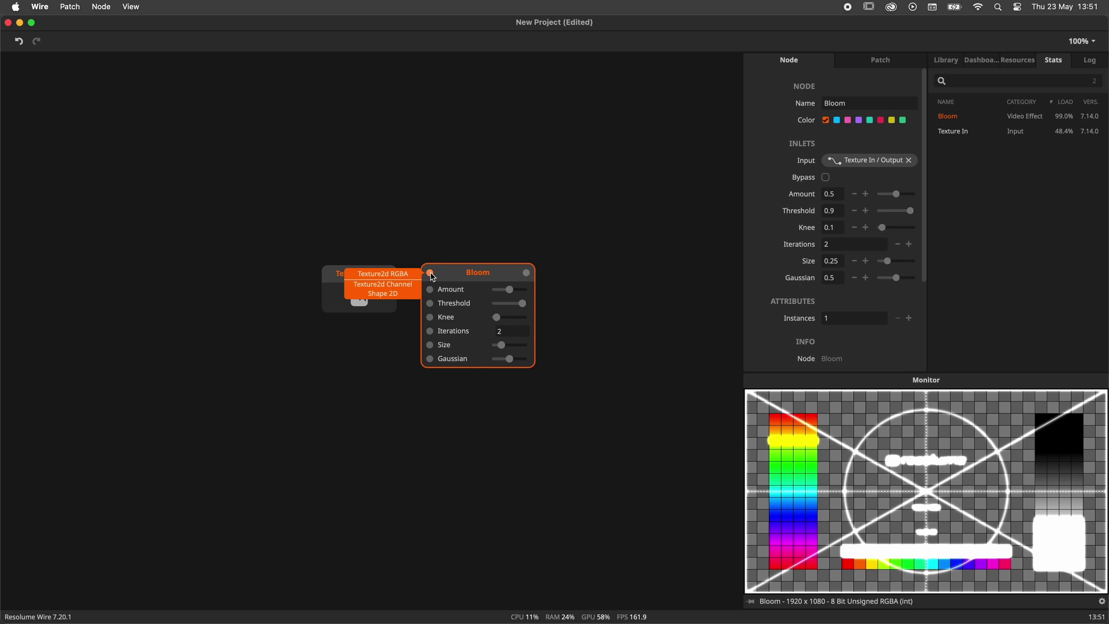
Raise the Bloom Amount to 1 and enlarge its Size and Gaussian, then deselect it.
{"action": "left_click_drag", "start_coordinate": [507, 290], "coordinate": [536, 292]}
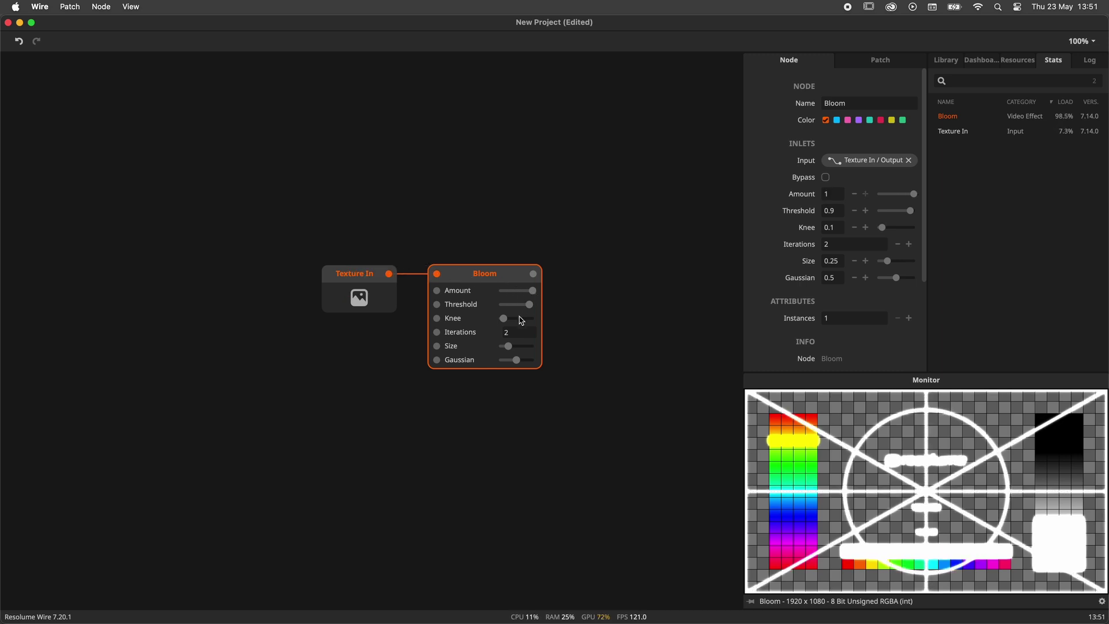
{"action": "left_click_drag", "start_coordinate": [520, 329], "coordinate": [522, 288]}
{"action": "mouse_move", "coordinate": [508, 346]}
{"action": "left_mouse_down"}
{"action": "mouse_move", "coordinate": [532, 348]}
{"action": "mouse_move", "coordinate": [535, 368]}
{"action": "mouse_move", "coordinate": [516, 346]}
{"action": "mouse_move", "coordinate": [517, 360]}
{"action": "left_mouse_up"}
{"action": "left_click", "coordinate": [569, 361]}
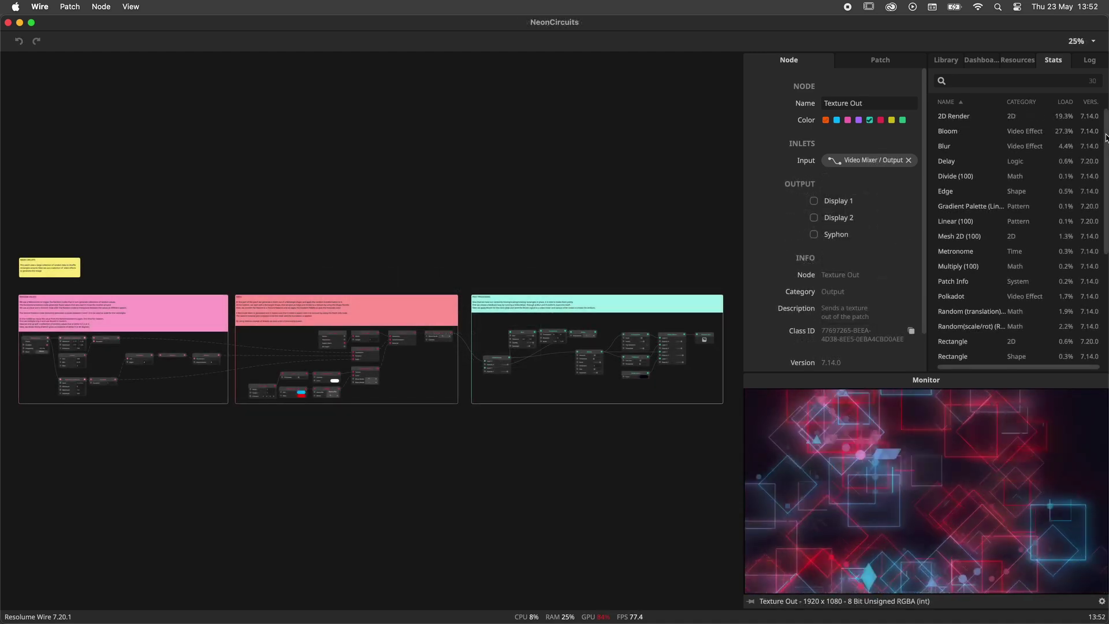
Jump to Linear (100), sort nodes by load heaviest first, and jump to the Bloom node.
{"action": "mouse_move", "coordinate": [1106, 143]}
{"action": "left_mouse_down"}
{"action": "mouse_move", "coordinate": [1106, 248]}
{"action": "mouse_move", "coordinate": [1105, 140]}
{"action": "left_mouse_up"}
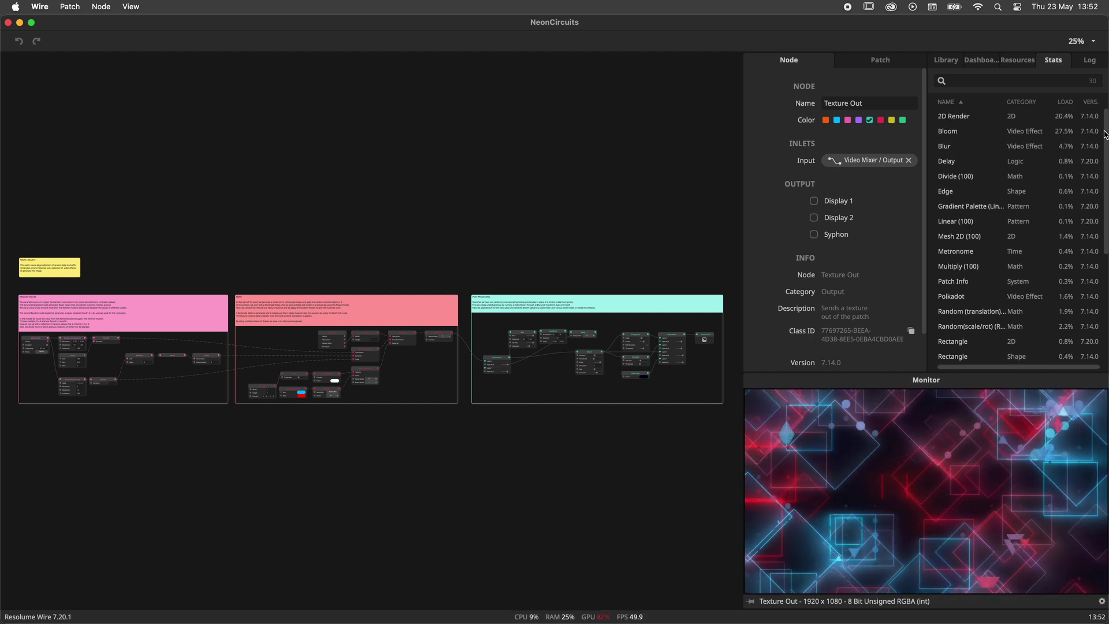
{"action": "left_click", "coordinate": [970, 222]}
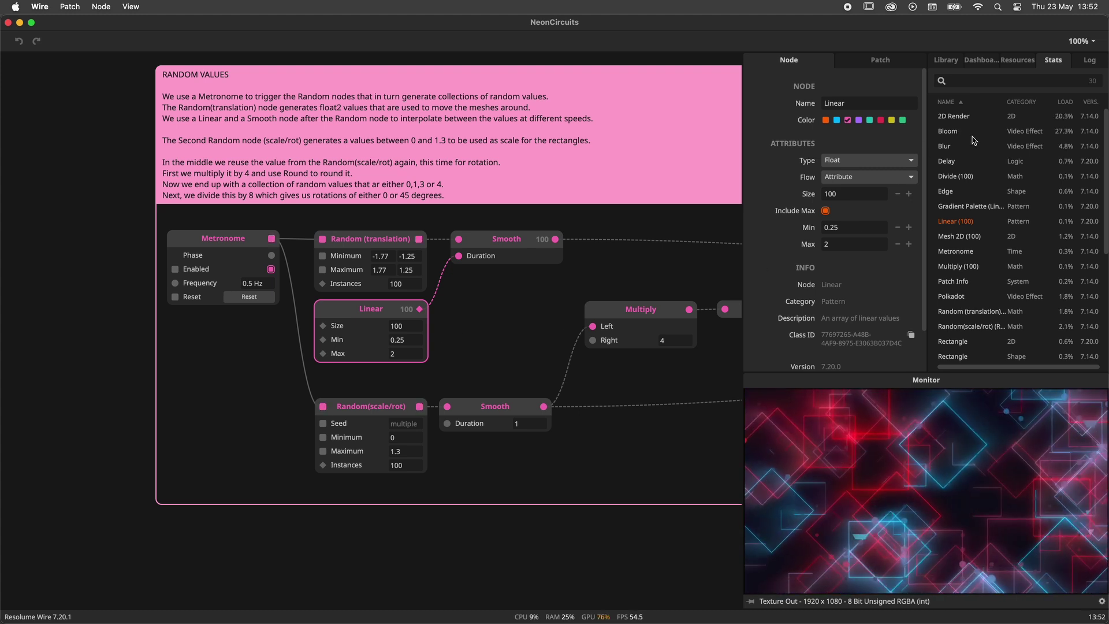
{"action": "left_click", "coordinate": [1059, 104]}
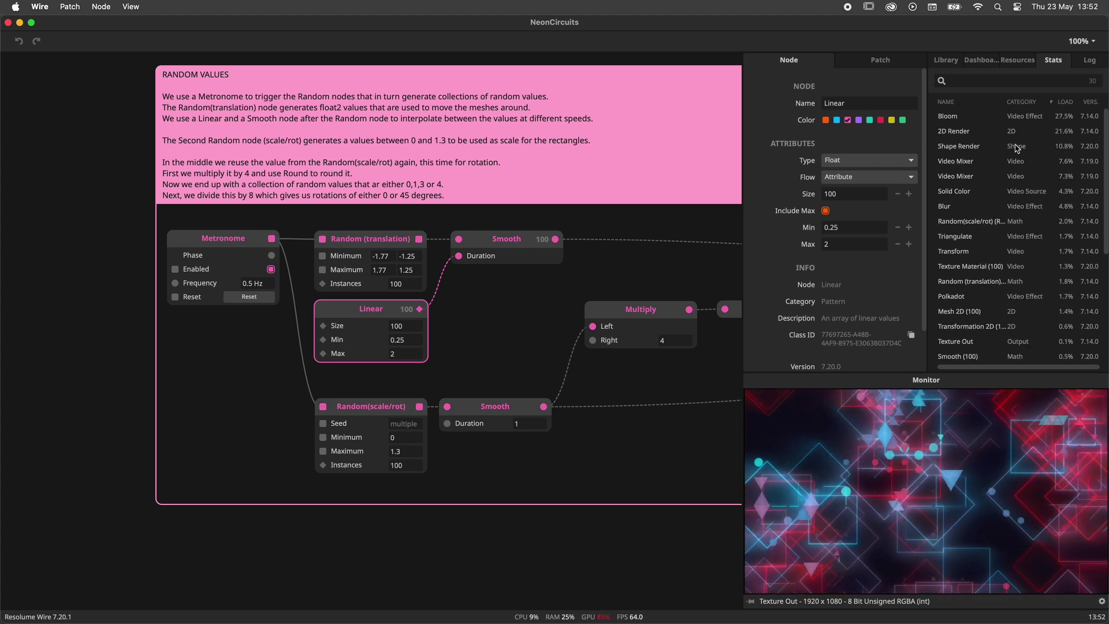
{"action": "left_click", "coordinate": [968, 117]}
Pan the patch to Texture Out, then jump to the 2D Render node from the Stats list.
{"action": "left_click", "coordinate": [499, 448]}
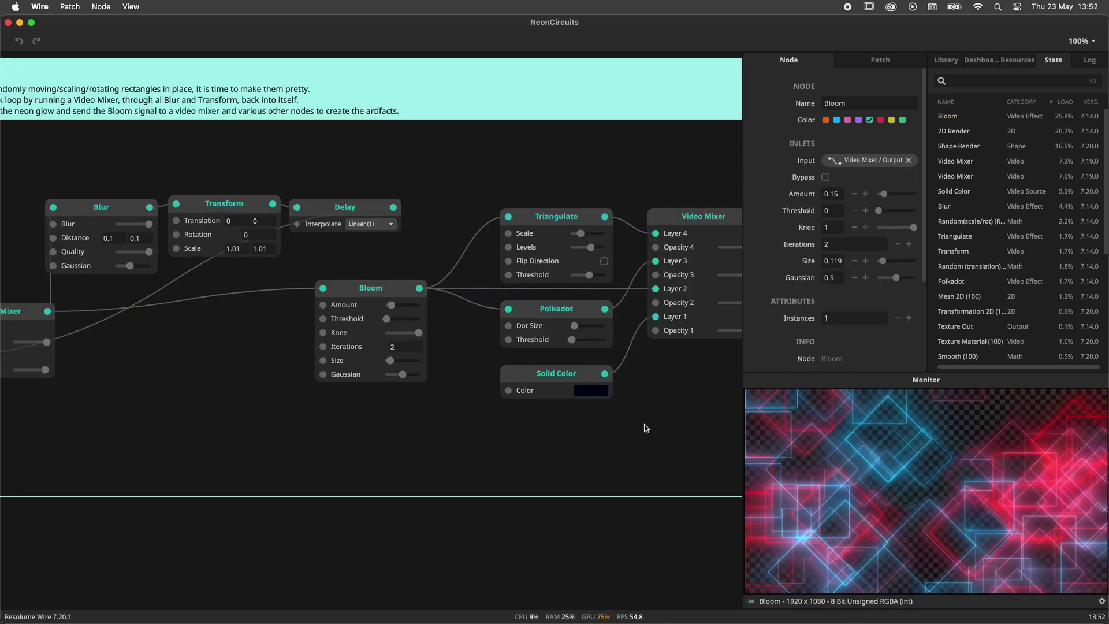
{"action": "scroll", "coordinate": [682, 440], "scroll_direction": "down", "scroll_amount": 1}
{"action": "left_click_drag", "start_coordinate": [682, 437], "coordinate": [431, 440]}
{"action": "left_click", "coordinate": [523, 254]}
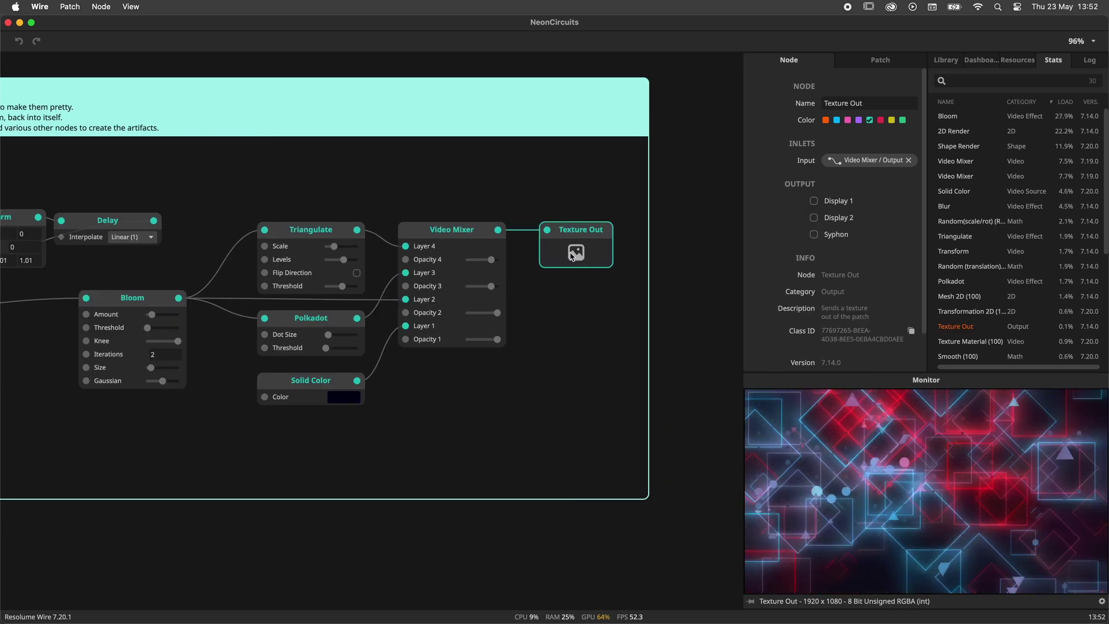
{"action": "left_click_drag", "start_coordinate": [455, 404], "coordinate": [594, 434]}
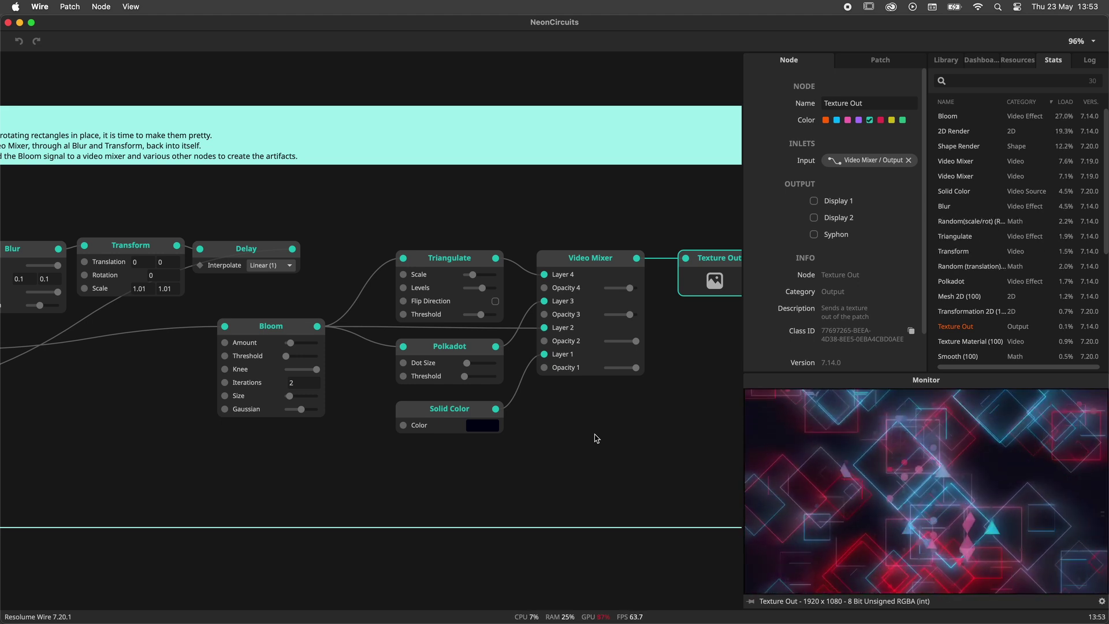
{"action": "left_click", "coordinate": [1067, 135]}
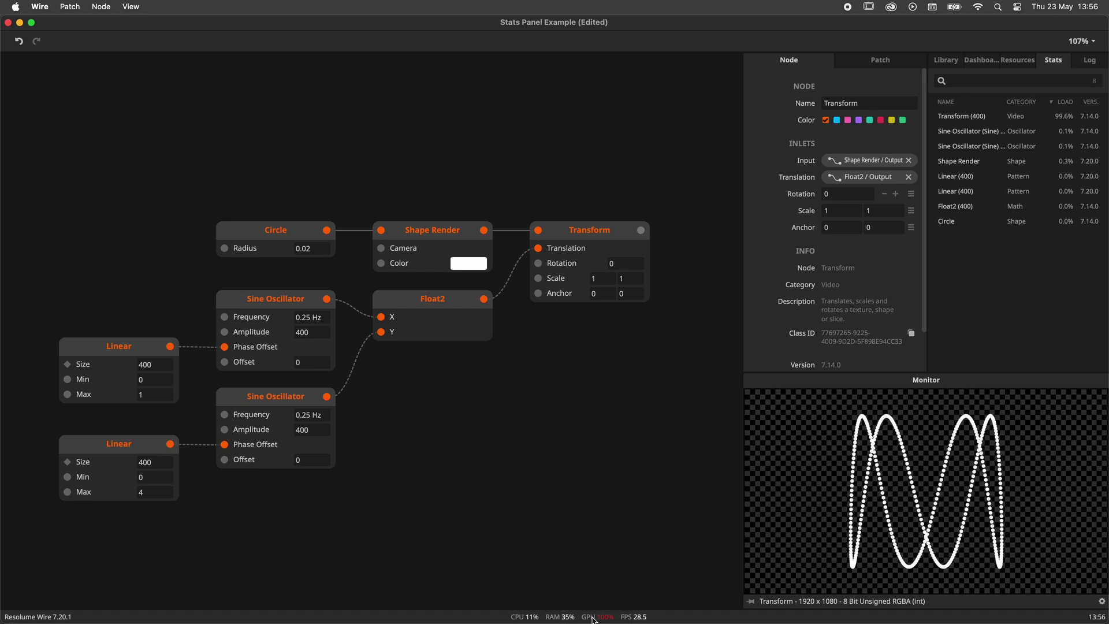
Inspect the Transform node, then marquee-select both the Shape Render and Transform nodes.
{"action": "left_click", "coordinate": [133, 8]}
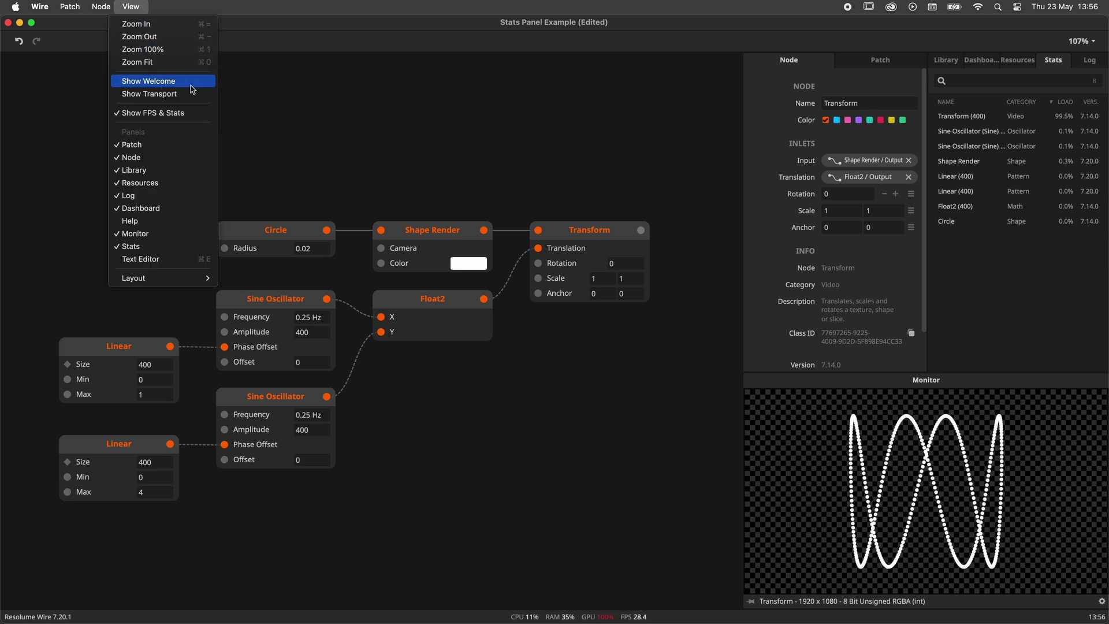
{"action": "left_click", "coordinate": [383, 168]}
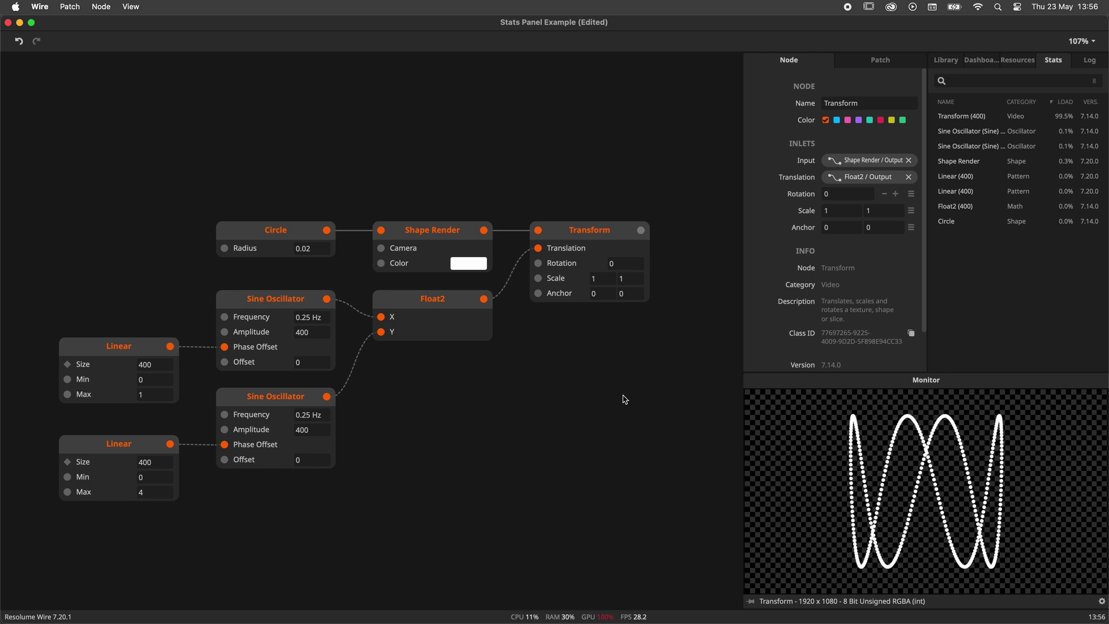
{"action": "left_click", "coordinate": [601, 257]}
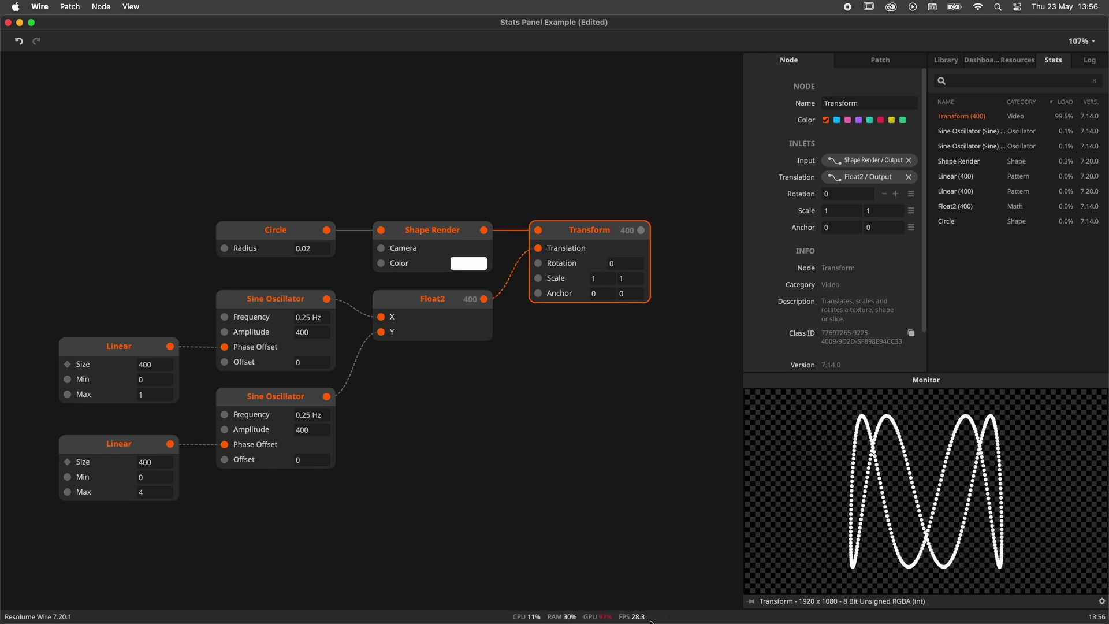
{"action": "left_click", "coordinate": [669, 442]}
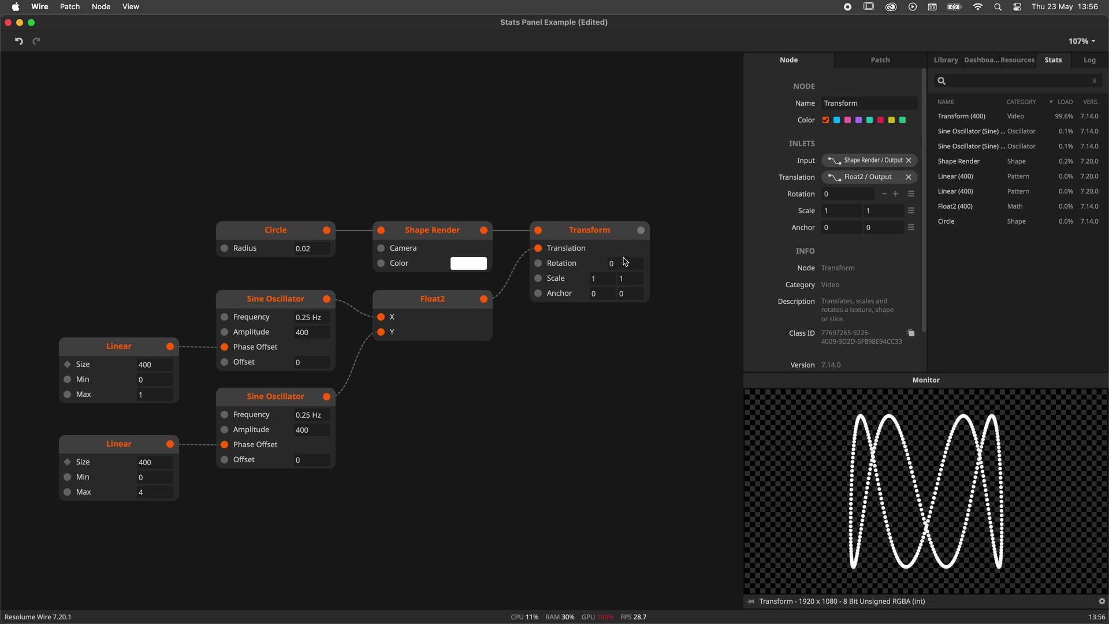
{"action": "left_click", "coordinate": [627, 249]}
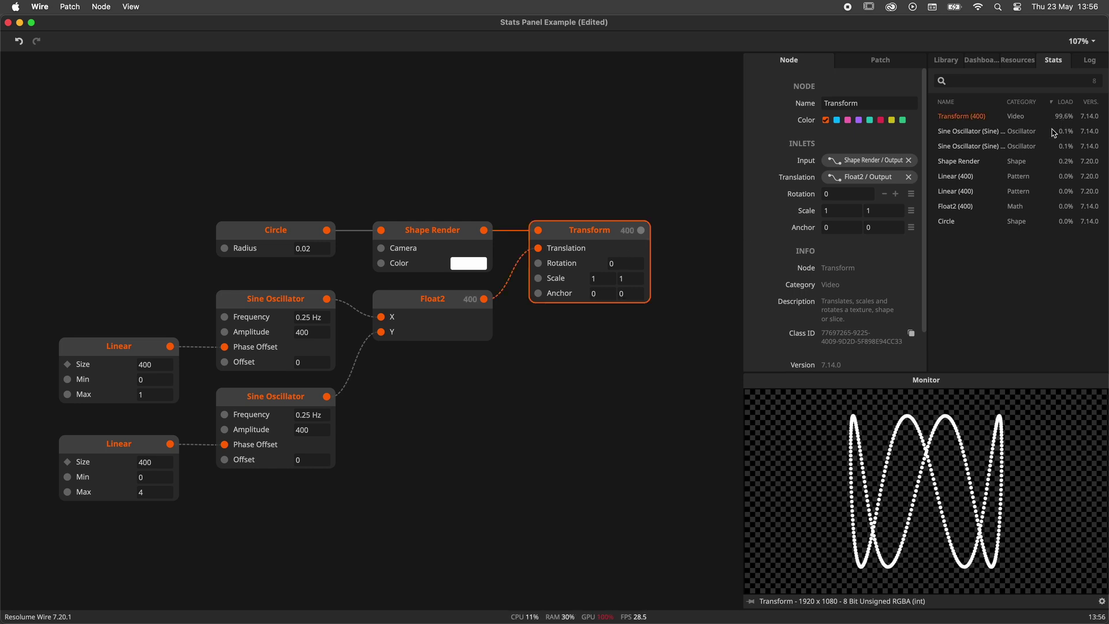
{"action": "left_click_drag", "start_coordinate": [625, 354], "coordinate": [584, 349]}
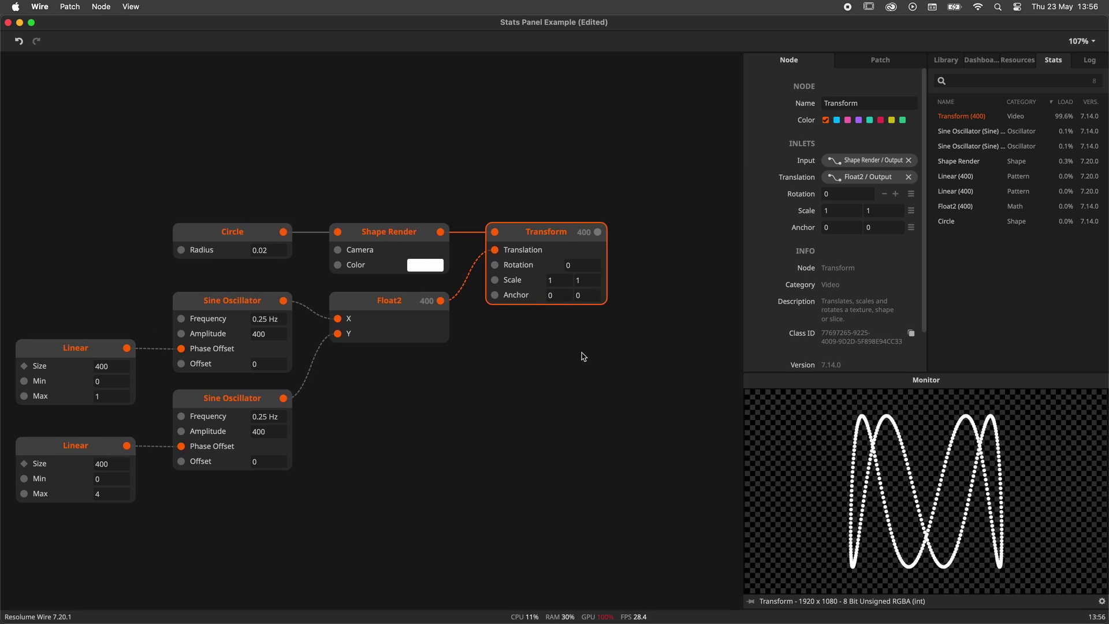
{"action": "left_click", "coordinate": [586, 366]}
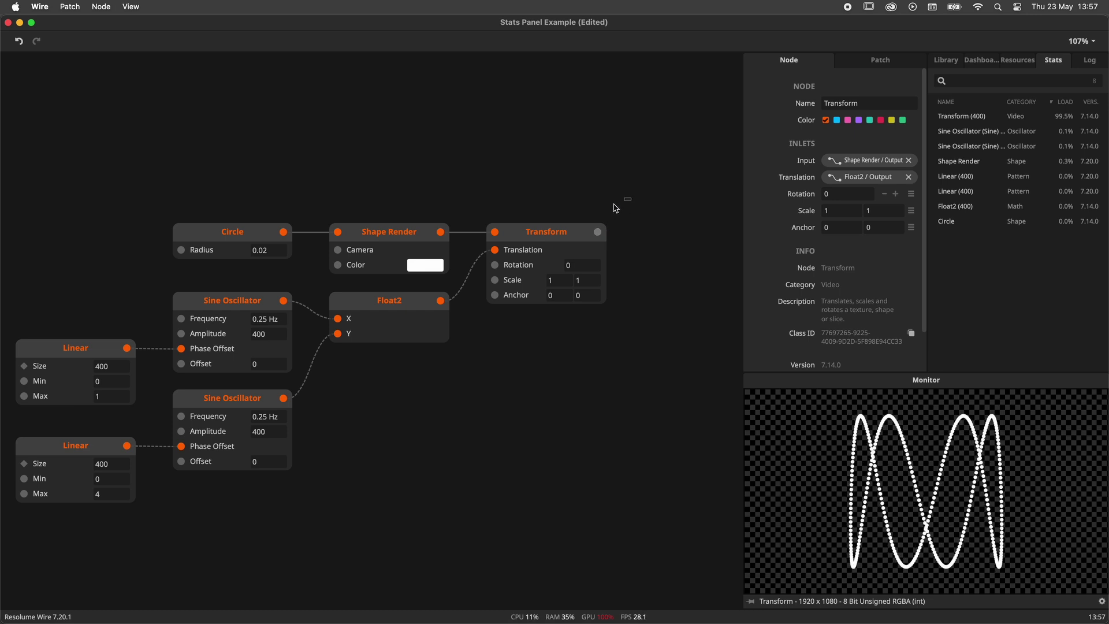
{"action": "left_click_drag", "start_coordinate": [631, 198], "coordinate": [408, 275]}
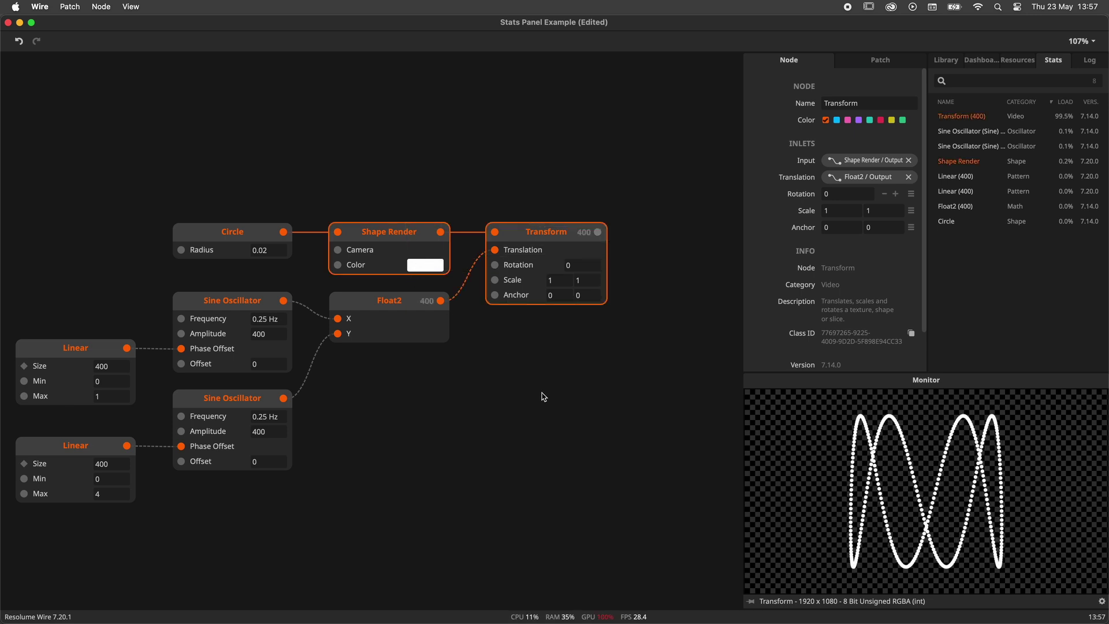
Replace the deleted nodes with a new Transform after Circle, followed by a Shape Render.
{"action": "key", "text": "BackSpace"}
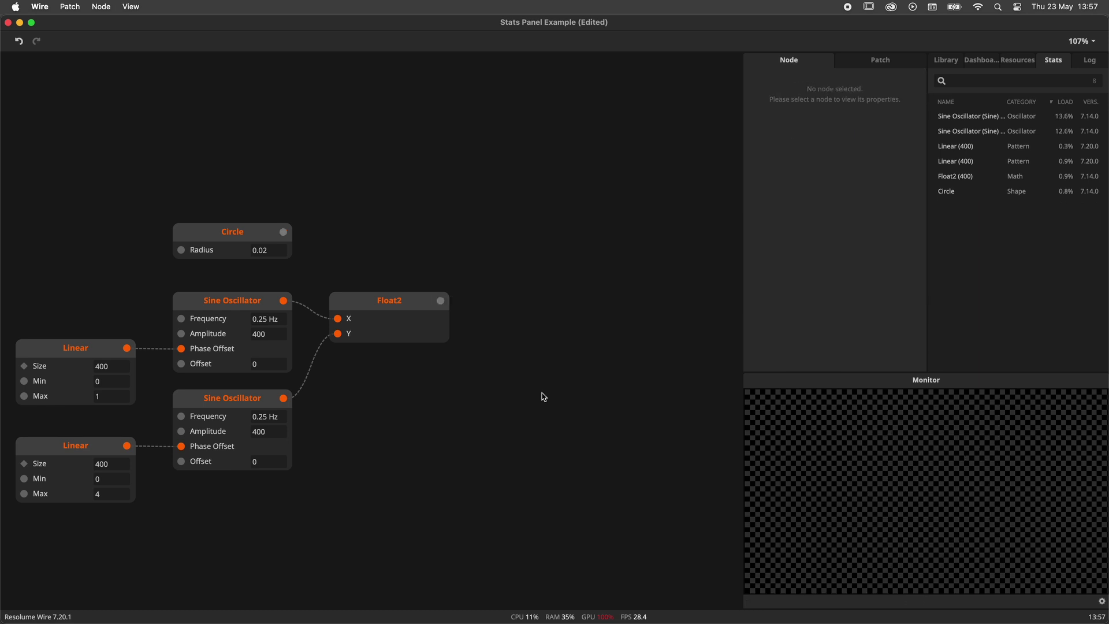
{"action": "double_click", "coordinate": [298, 225]}
{"action": "type", "text": "tra"}
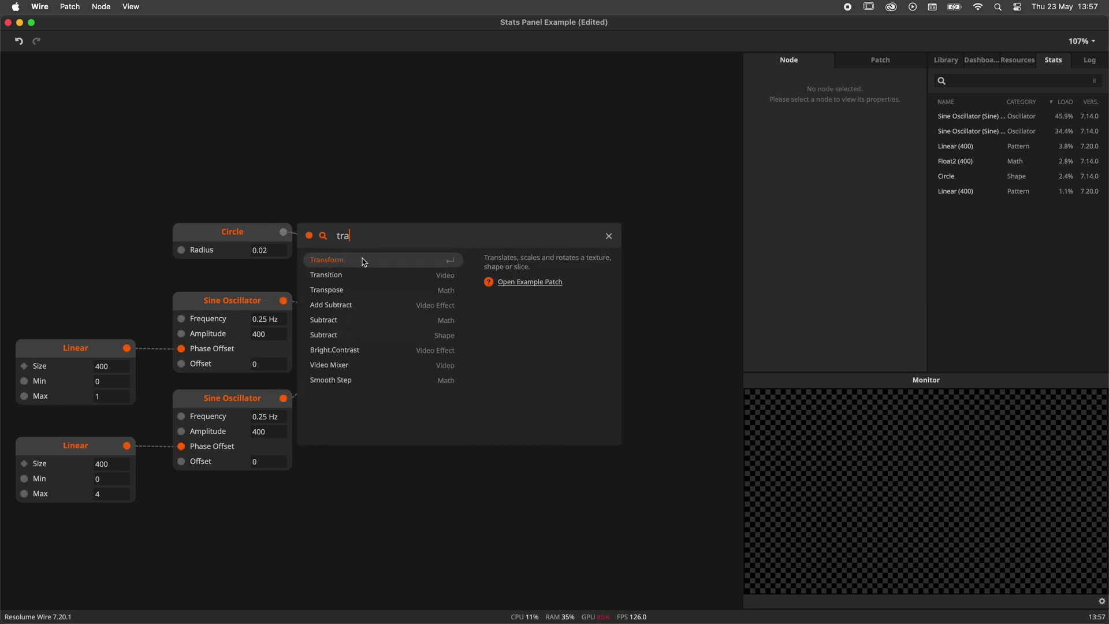
{"action": "left_click", "coordinate": [364, 261]}
{"action": "left_click_drag", "start_coordinate": [465, 233], "coordinate": [540, 232]}
{"action": "double_click", "coordinate": [406, 227]}
{"action": "type", "text": "s"}
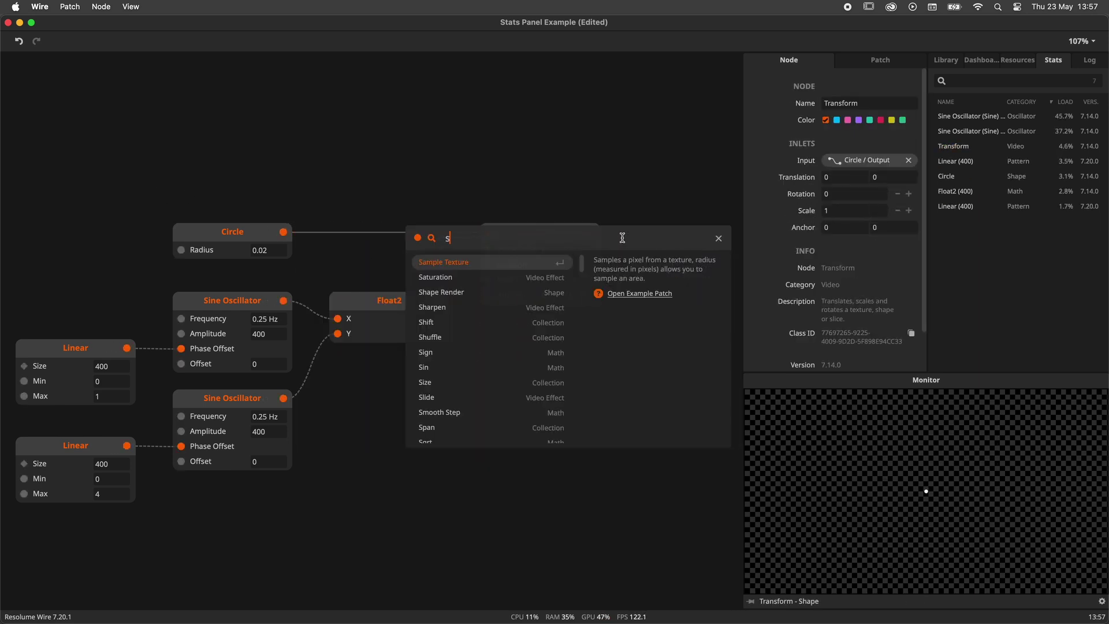
{"action": "type", "text": "ha"}
{"action": "left_click", "coordinate": [489, 263]}
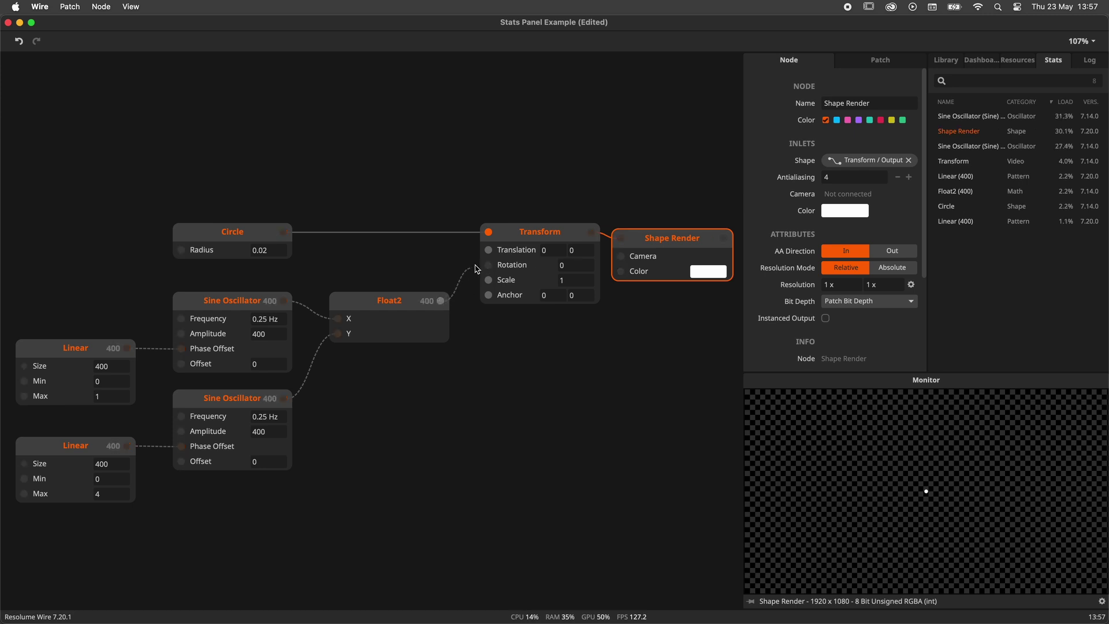
Wire Float2 into Transform's Translation and set both Sine Oscillator Amplitudes to 1.
{"action": "left_click_drag", "start_coordinate": [476, 269], "coordinate": [488, 249]}
{"action": "double_click", "coordinate": [257, 334]}
{"action": "type", "text": "1"}
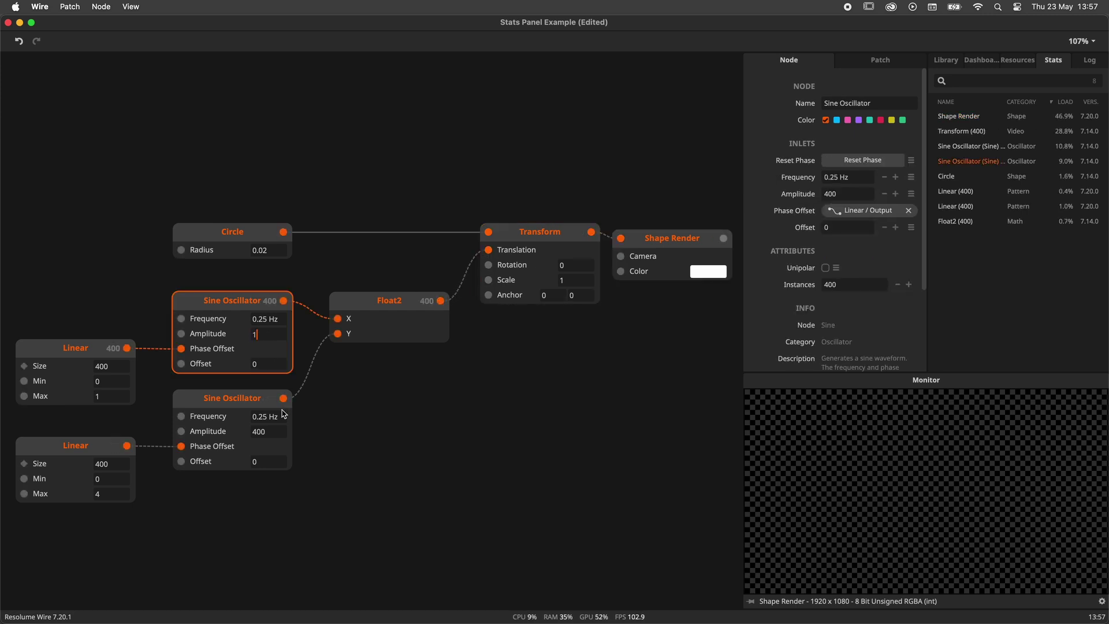
{"action": "left_click", "coordinate": [279, 430]}
{"action": "double_click", "coordinate": [272, 431]}
{"action": "type", "text": "1"}
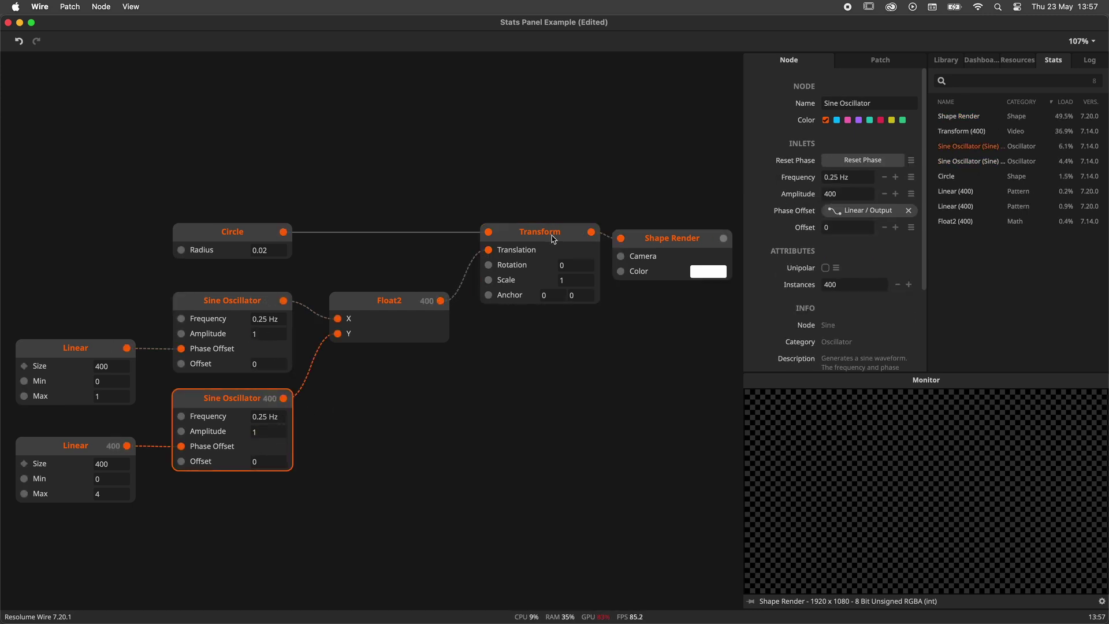
{"action": "left_click", "coordinate": [676, 248]}
{"action": "scroll", "coordinate": [577, 254], "scroll_direction": "right", "scroll_amount": 5}
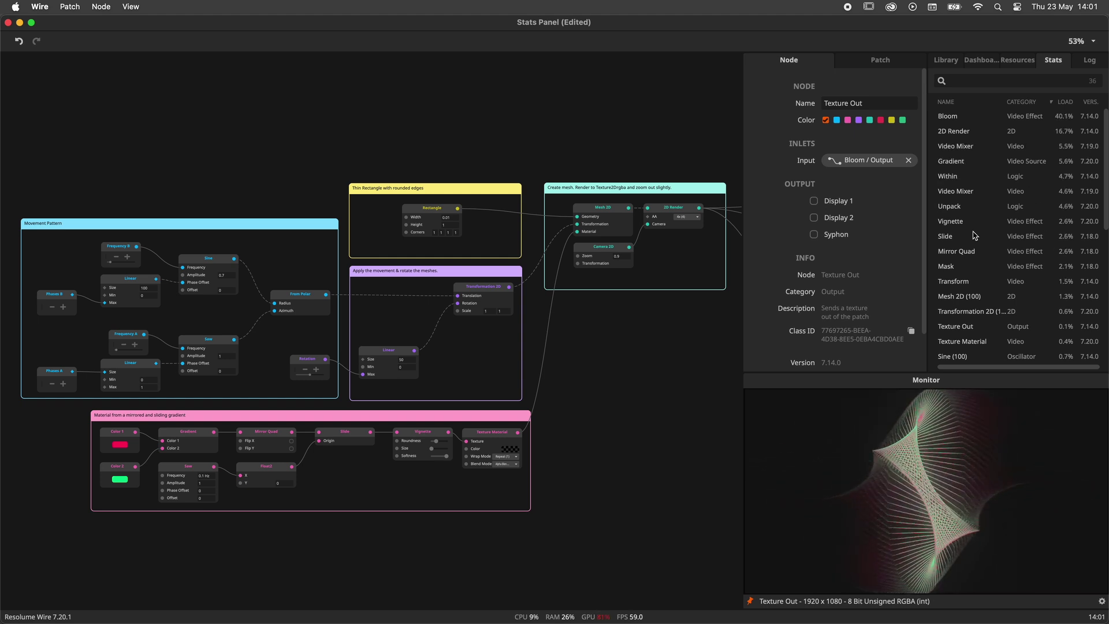
On the Dashboard, raise Phases A by one and adjust Frequency A and Rotation.
{"action": "left_click", "coordinate": [987, 64]}
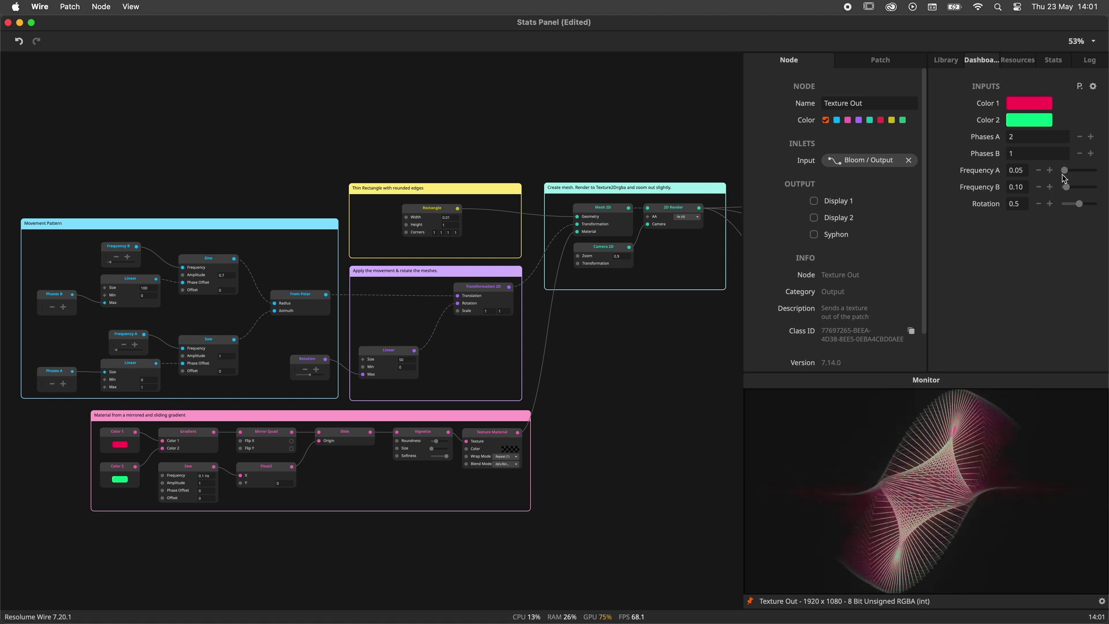
{"action": "left_click", "coordinate": [1090, 137]}
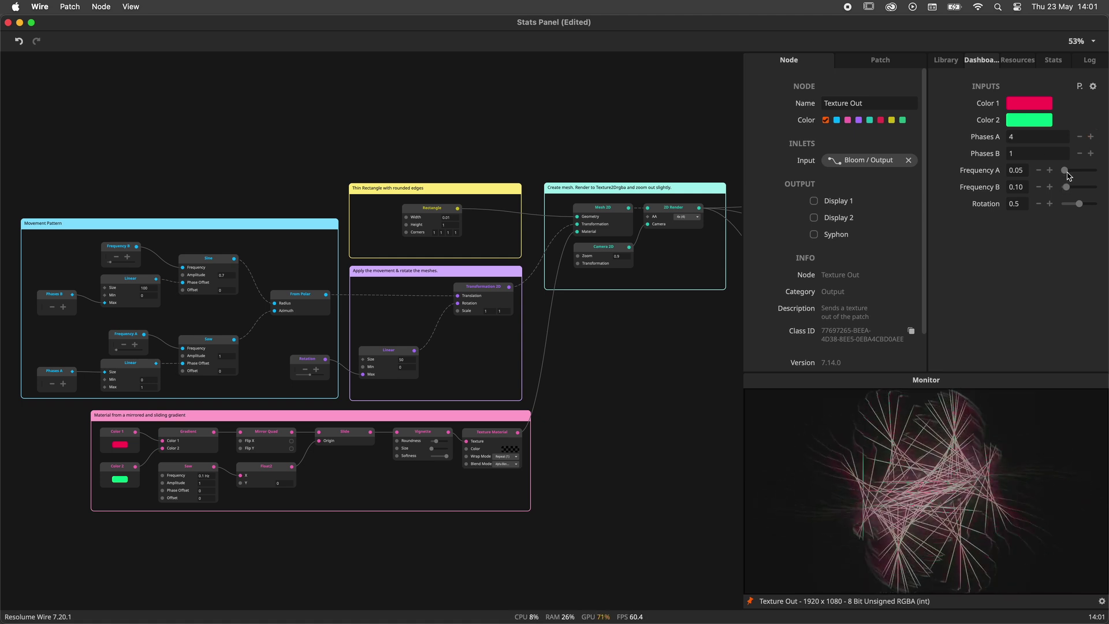
{"action": "left_click_drag", "start_coordinate": [1068, 172], "coordinate": [1070, 173]}
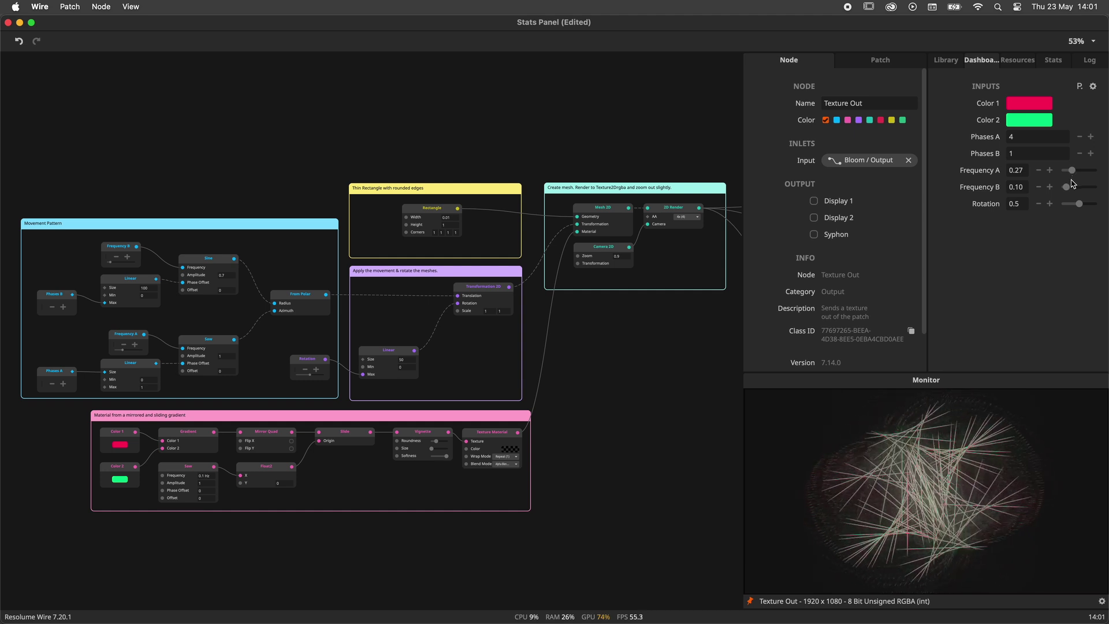
{"action": "left_click_drag", "start_coordinate": [1081, 208], "coordinate": [1091, 209]}
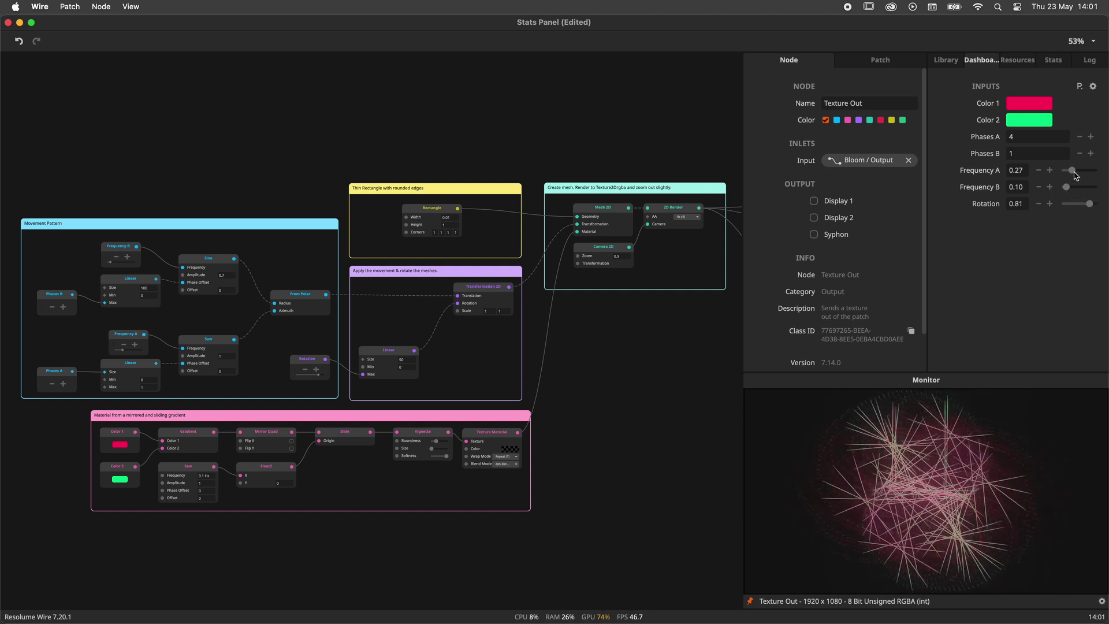
{"action": "left_click_drag", "start_coordinate": [1074, 173], "coordinate": [1064, 175]}
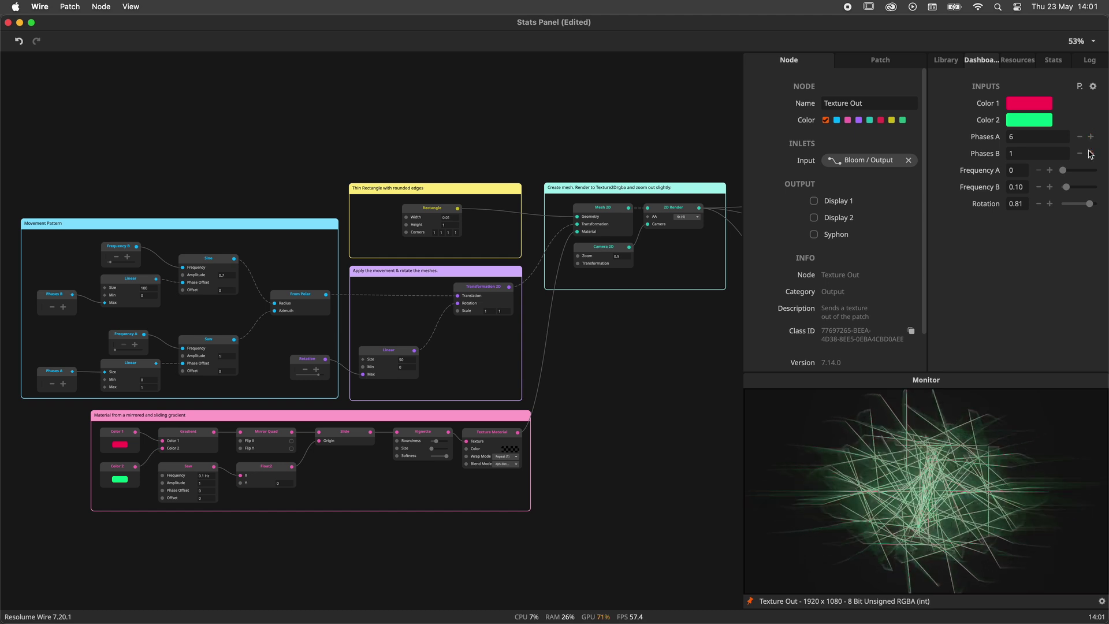
Set Phases B to 3 and readjust the Frequency A slider.
{"action": "left_click", "coordinate": [1091, 154]}
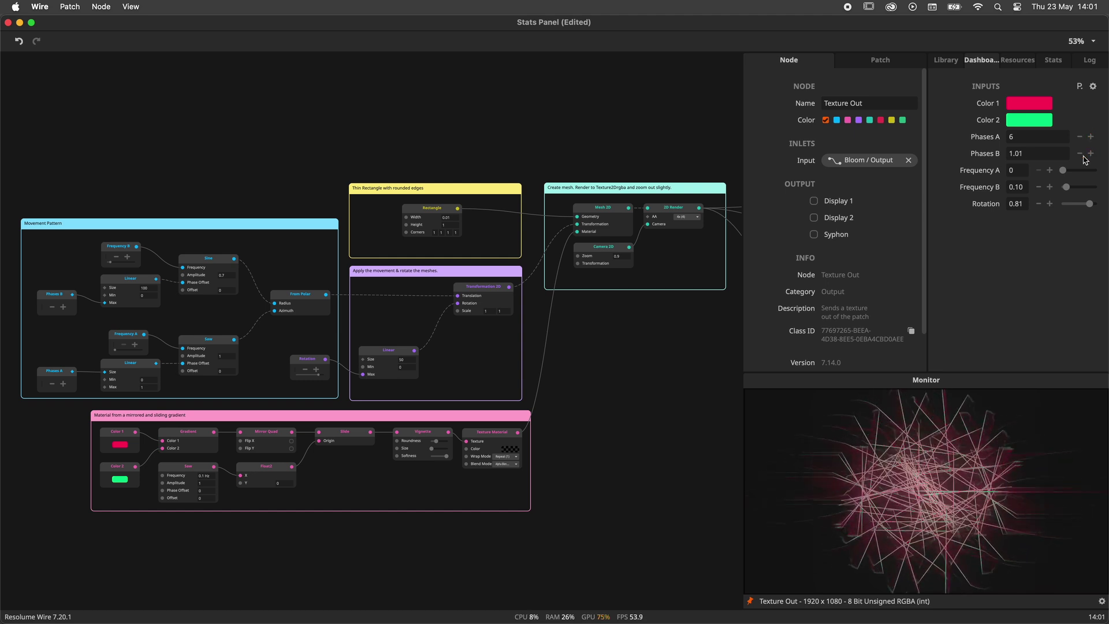
{"action": "left_click", "coordinate": [1069, 157]}
{"action": "type", "text": "3"}
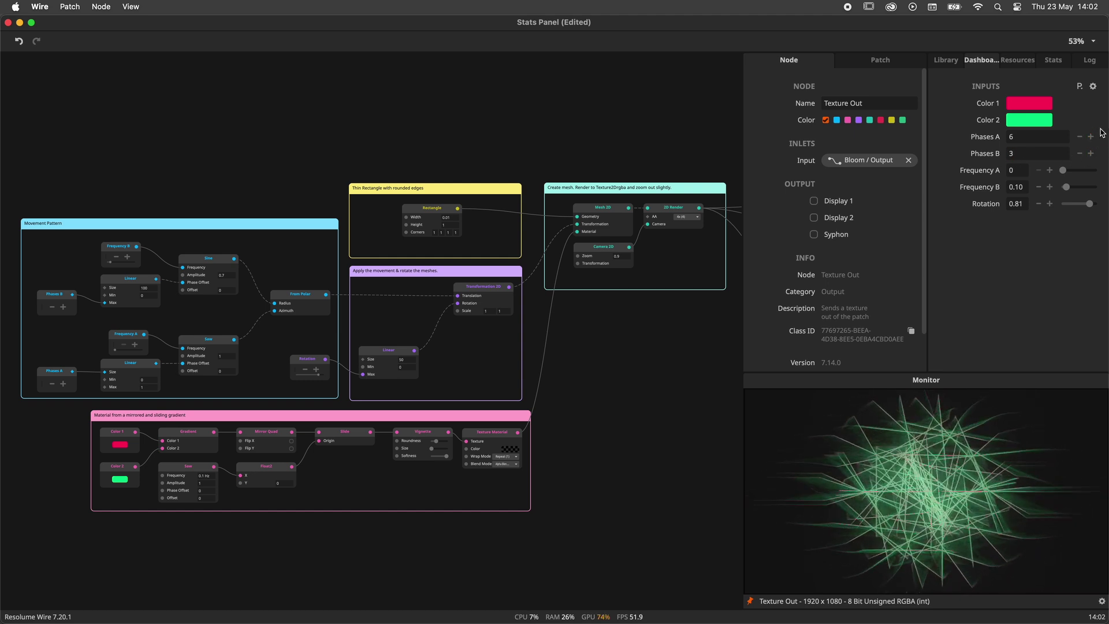
{"action": "mouse_move", "coordinate": [1063, 171]}
{"action": "left_mouse_down"}
{"action": "mouse_move", "coordinate": [1086, 205]}
{"action": "mouse_move", "coordinate": [1072, 205]}
{"action": "mouse_move", "coordinate": [1073, 193]}
{"action": "mouse_move", "coordinate": [1107, 184]}
{"action": "mouse_move", "coordinate": [1066, 192]}
{"action": "left_mouse_up"}
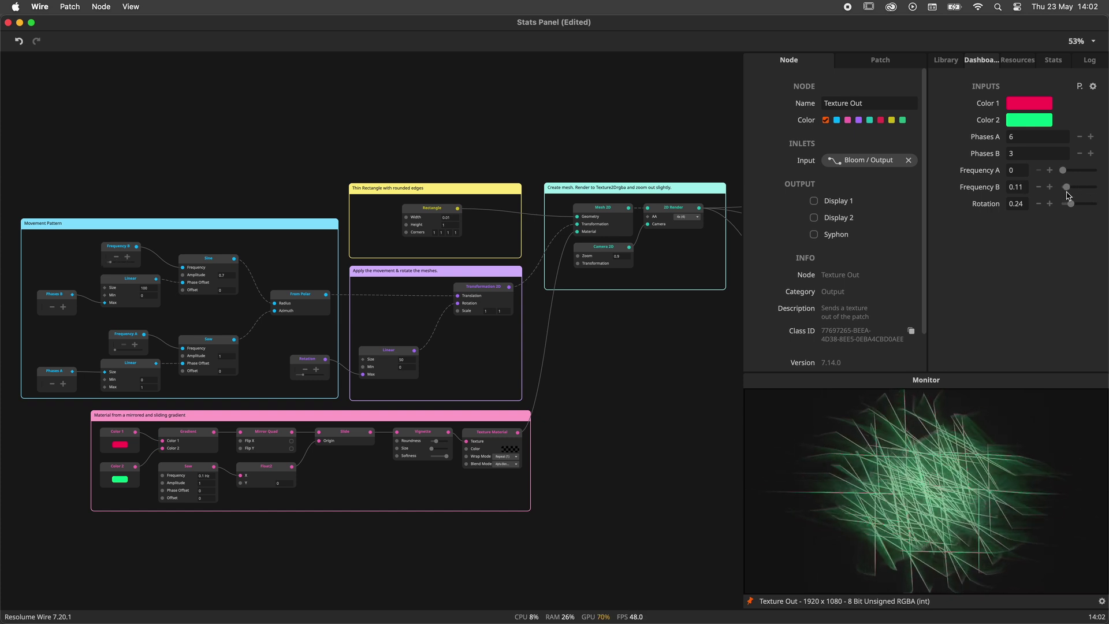
Change Color 1 to magenta and Color 2 to pink.
{"action": "left_click", "coordinate": [1031, 105]}
{"action": "left_click", "coordinate": [1067, 158]}
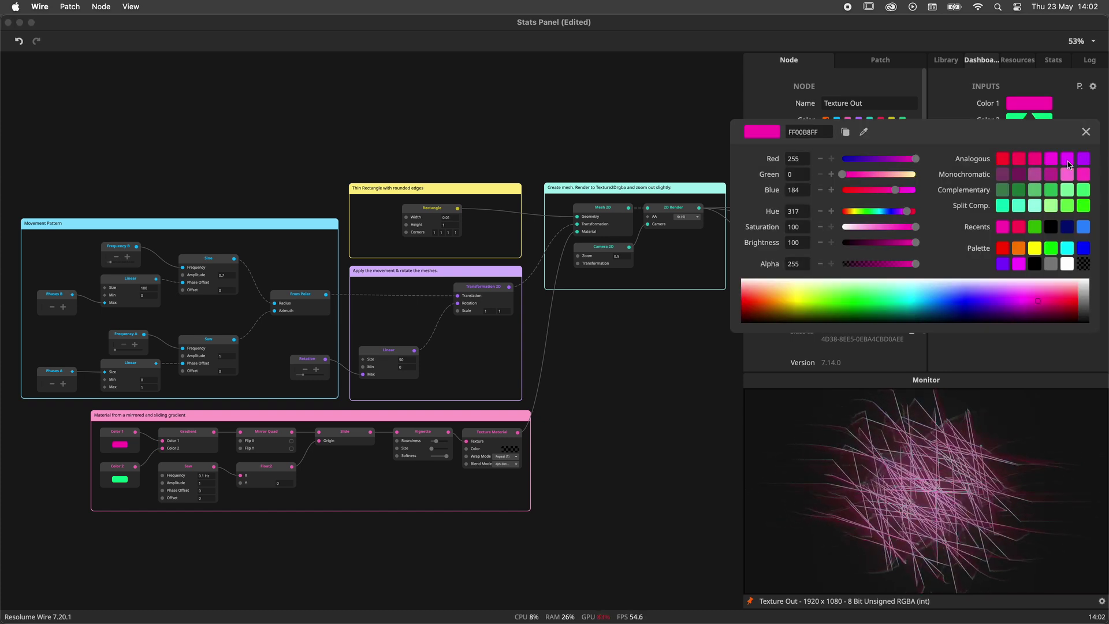
{"action": "left_click", "coordinate": [1086, 132]}
{"action": "left_click", "coordinate": [1040, 120]}
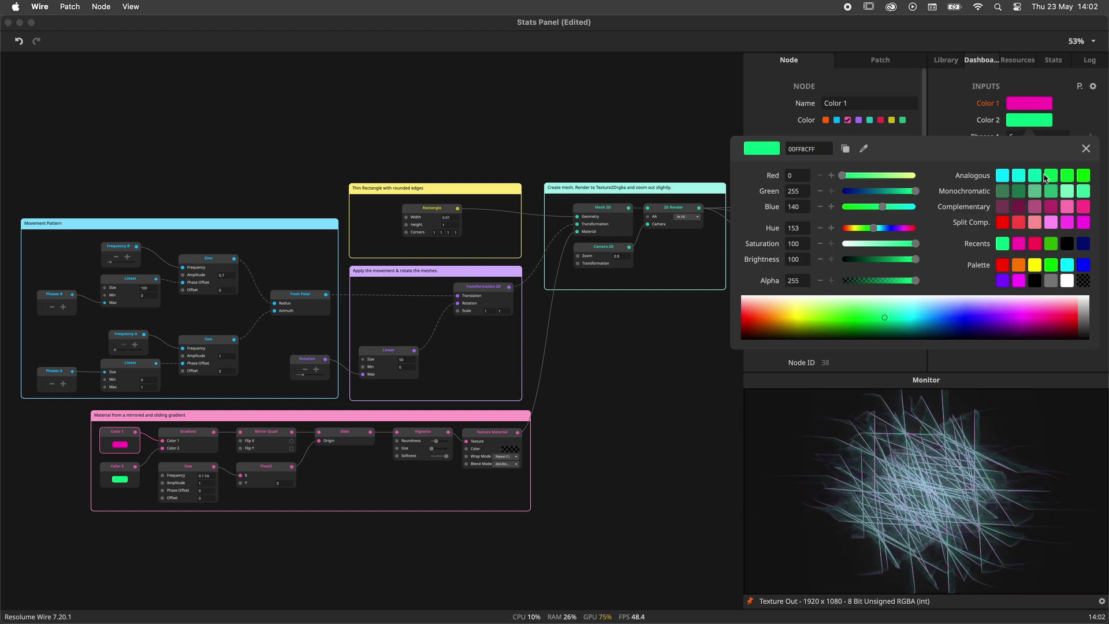
{"action": "left_click", "coordinate": [1065, 207]}
{"action": "left_click", "coordinate": [1076, 108]}
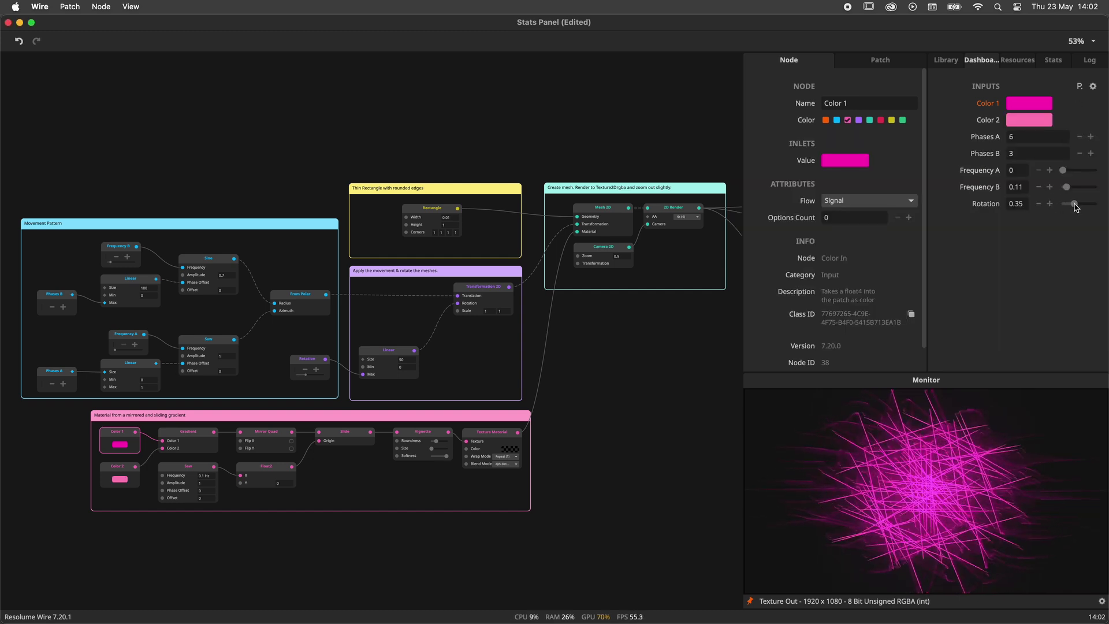
Set Rotation to 0.46 and bring Phases A and B down to 2 and 1.
{"action": "left_click_drag", "start_coordinate": [1075, 205], "coordinate": [1078, 205]}
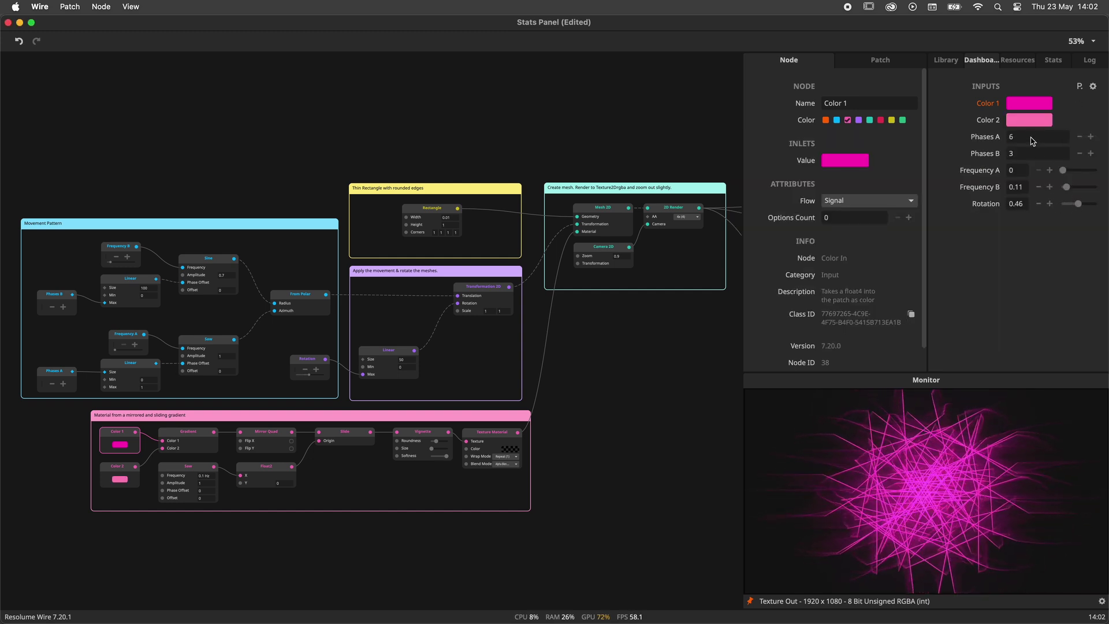
{"action": "scroll", "coordinate": [1032, 138], "scroll_direction": "down", "scroll_amount": 4}
{"action": "scroll", "coordinate": [1037, 153], "scroll_direction": "down", "scroll_amount": 2}
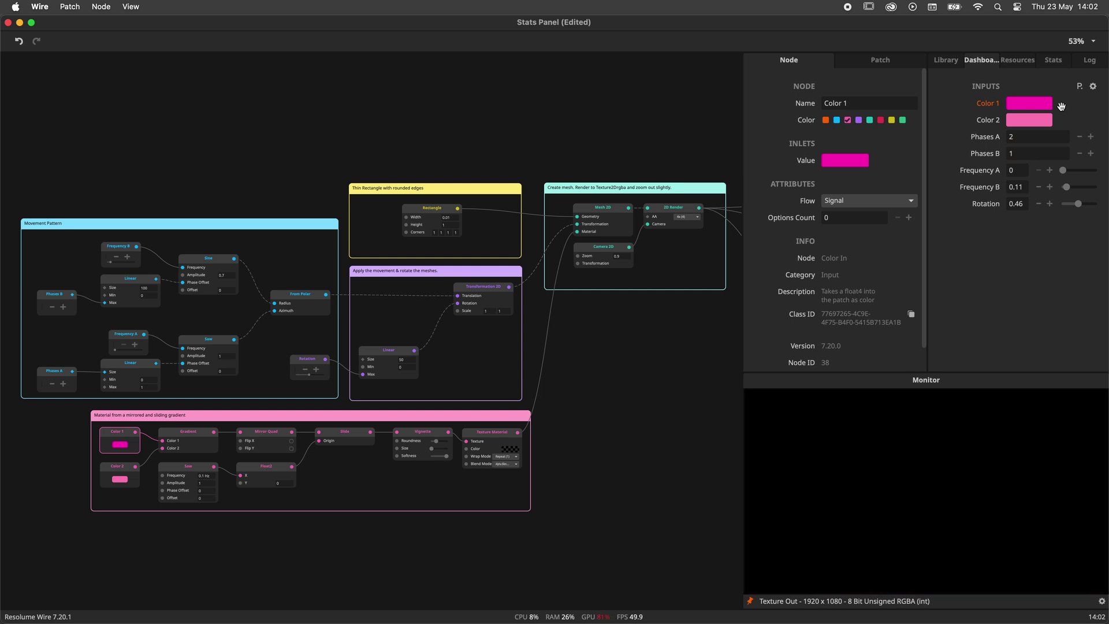